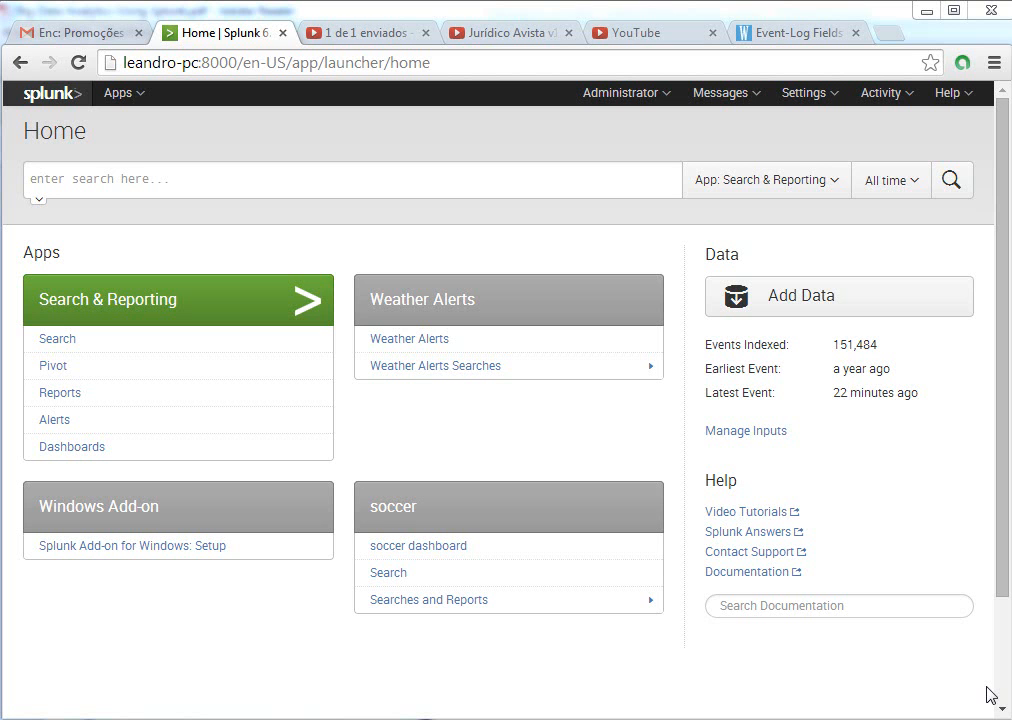
# Add the local Windows event logs as a data input with only the Application log selected, and save it.
pyautogui.click(808, 305)
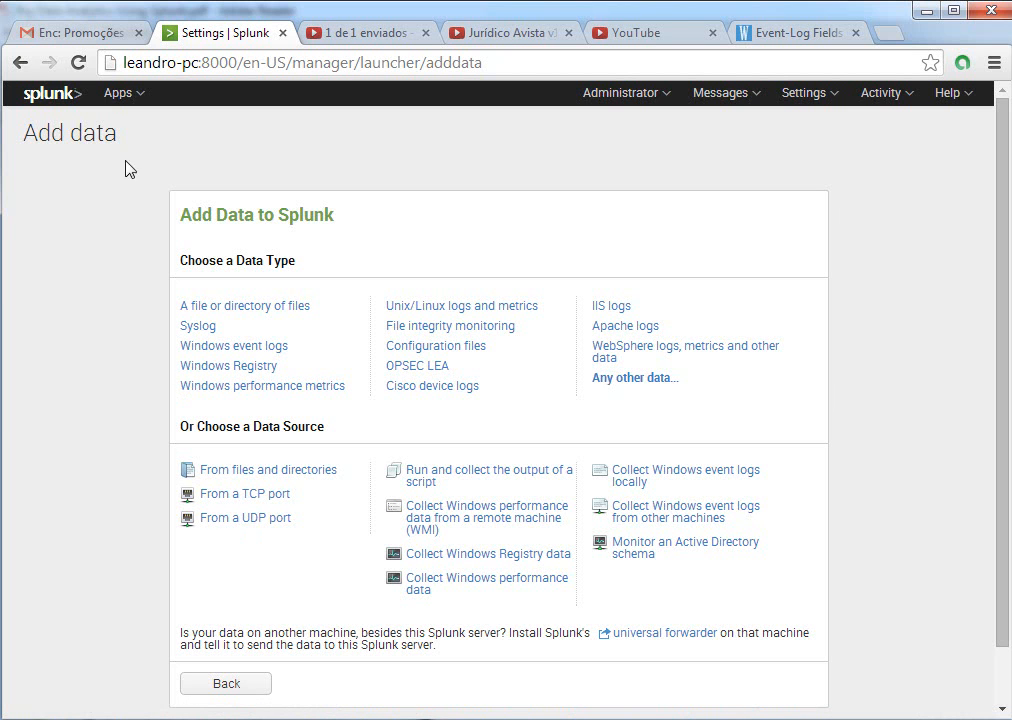
pyautogui.click(258, 349)
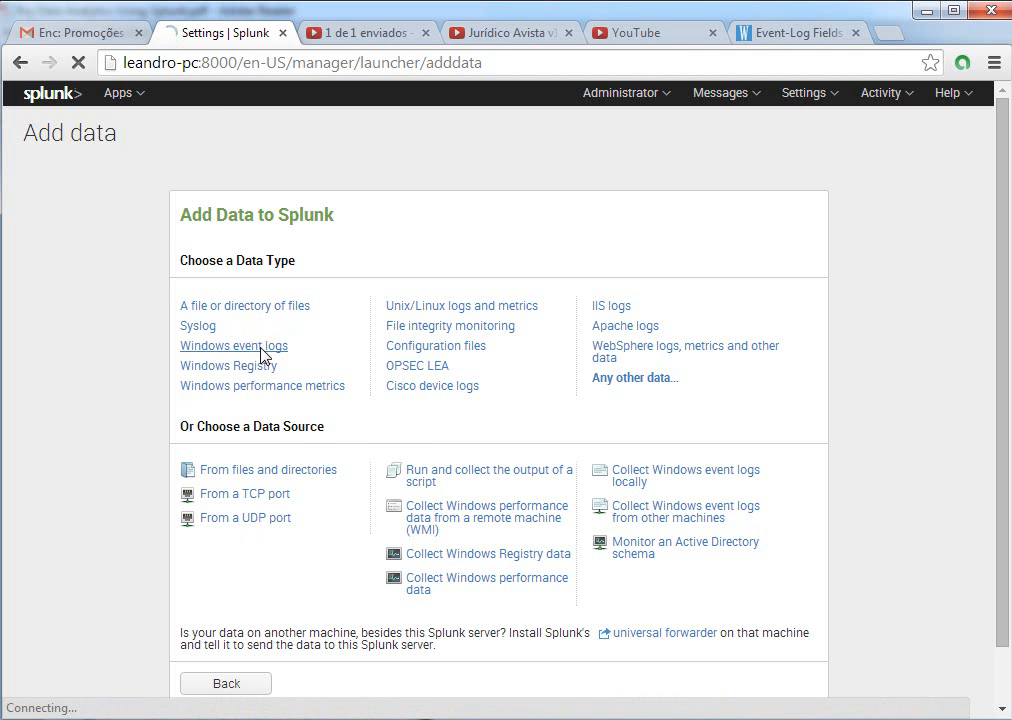
pyautogui.click(262, 307)
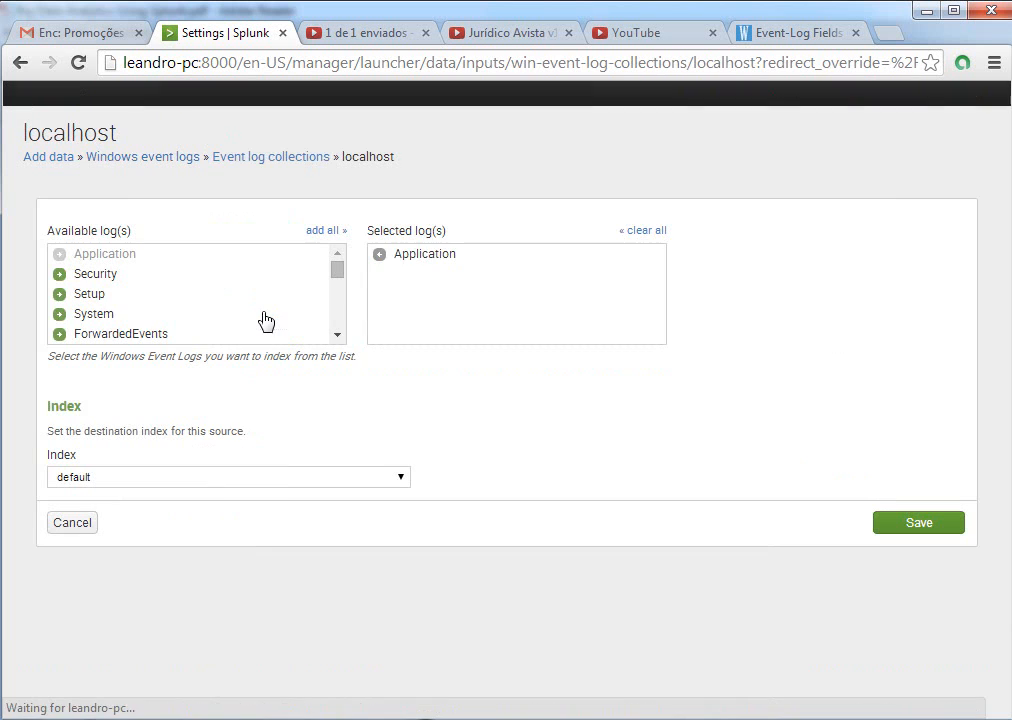
pyautogui.click(421, 261)
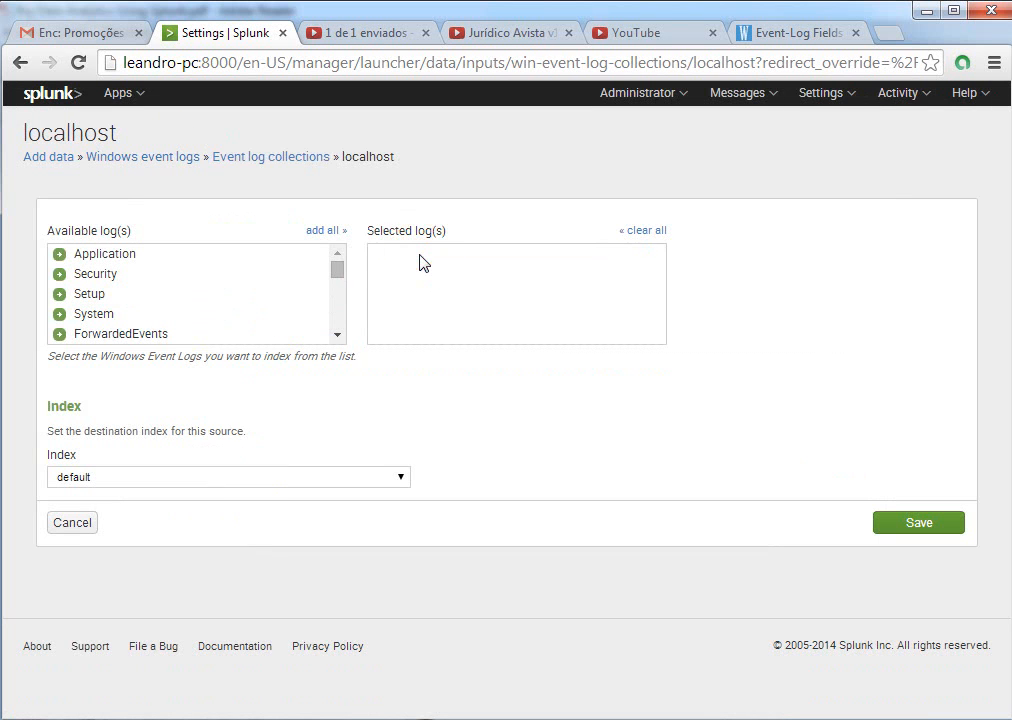
pyautogui.click(88, 256)
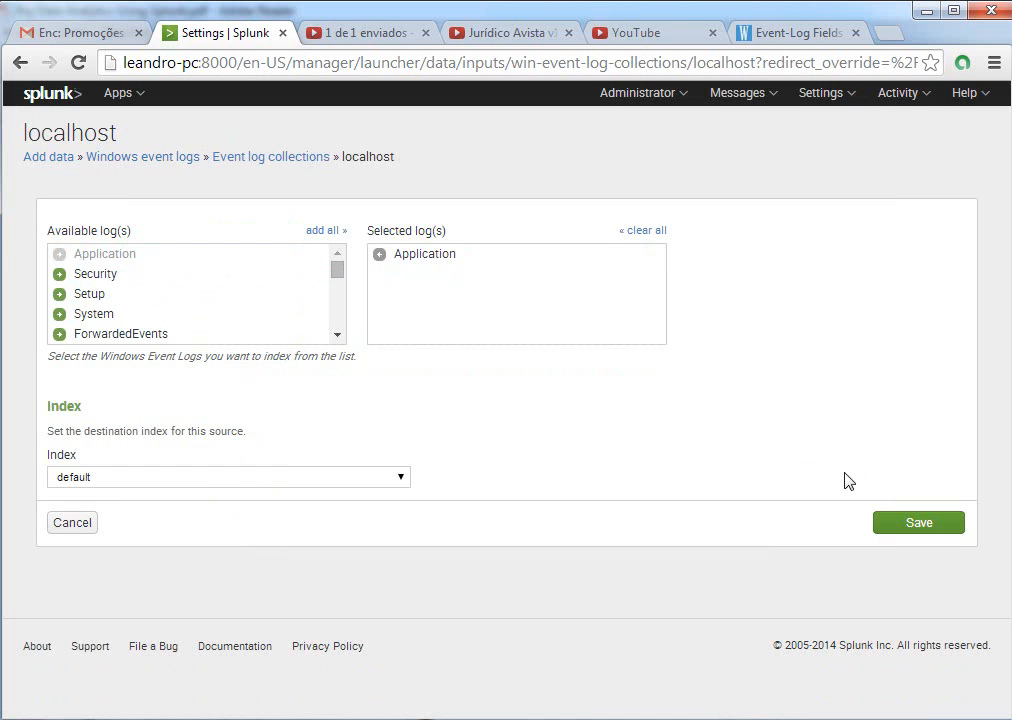
pyautogui.click(927, 531)
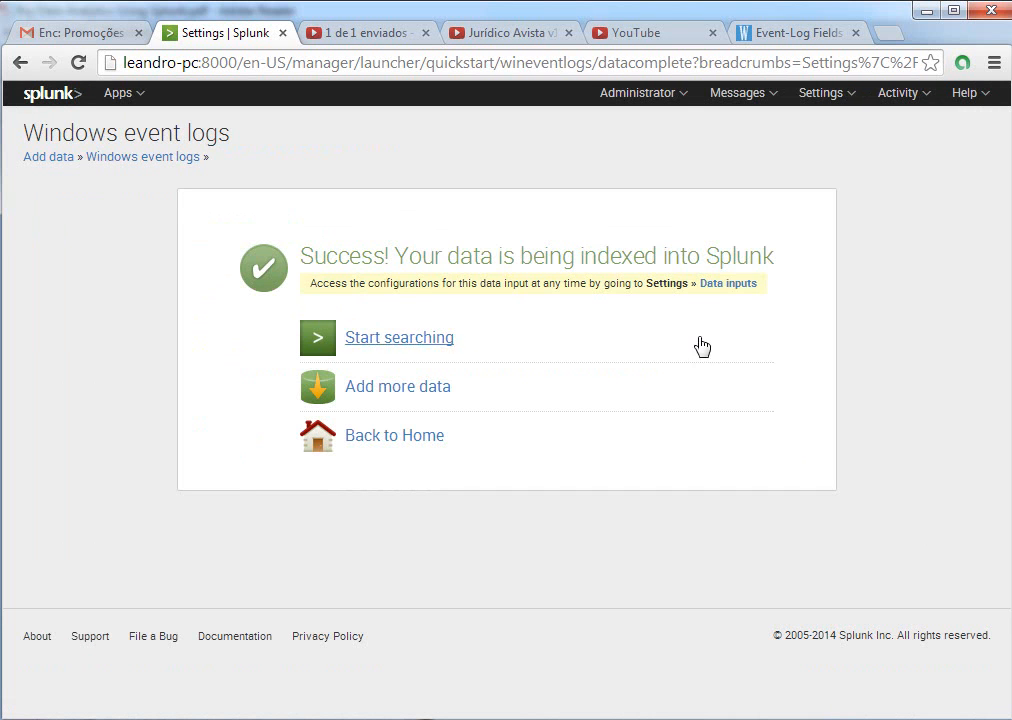
# Start searching the indexed data and run the search sourcetype="wineventlog:application" over all time.
pyautogui.click(380, 343)
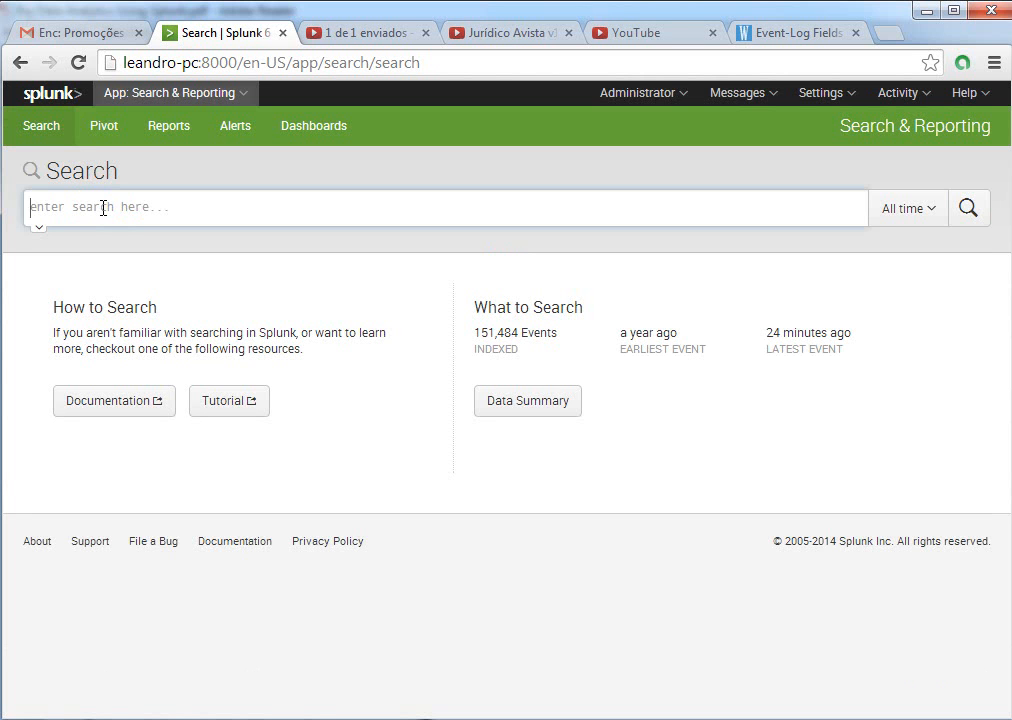
pyautogui.write('sur')
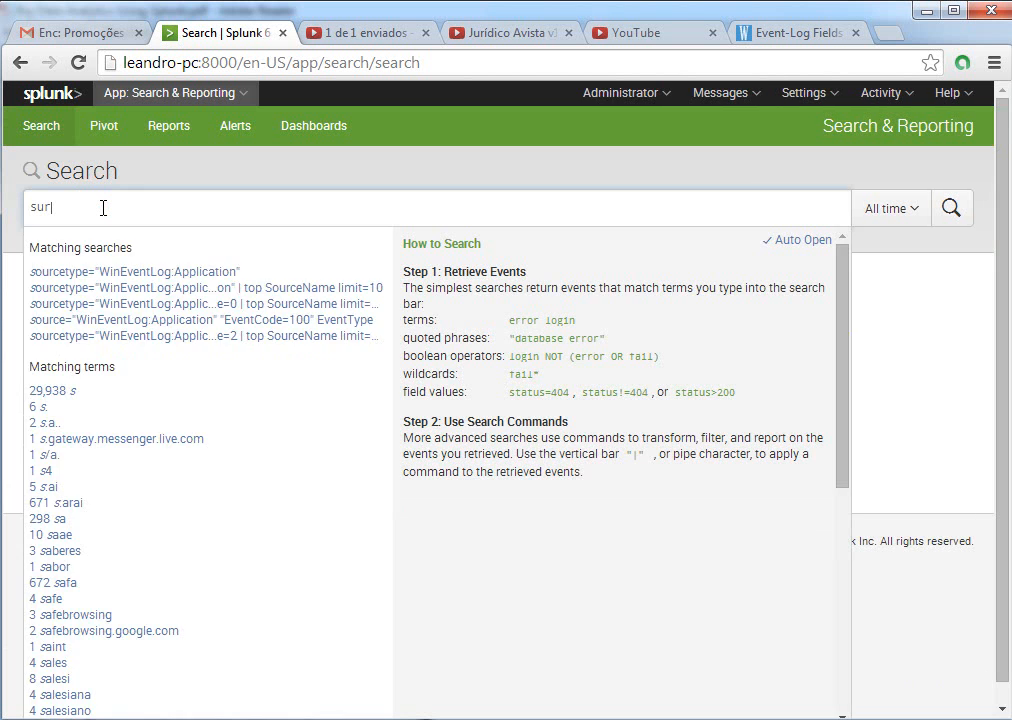
pyautogui.press('BackSpace')
pyautogui.press('BackSpace')
pyautogui.write('ourcetype')
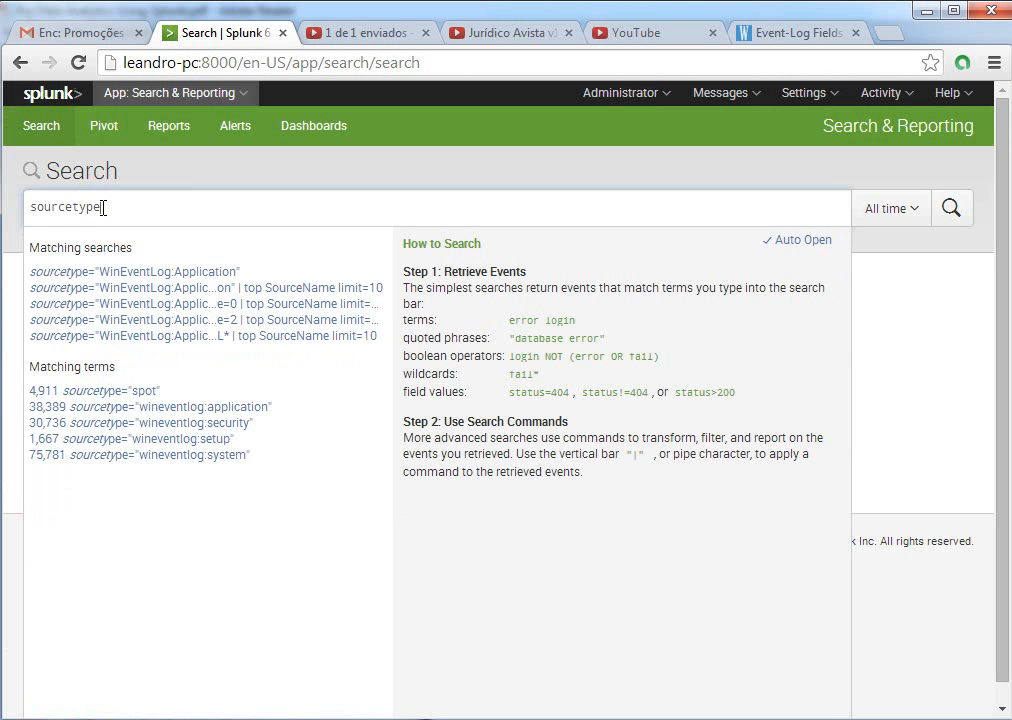
pyautogui.write('=""')
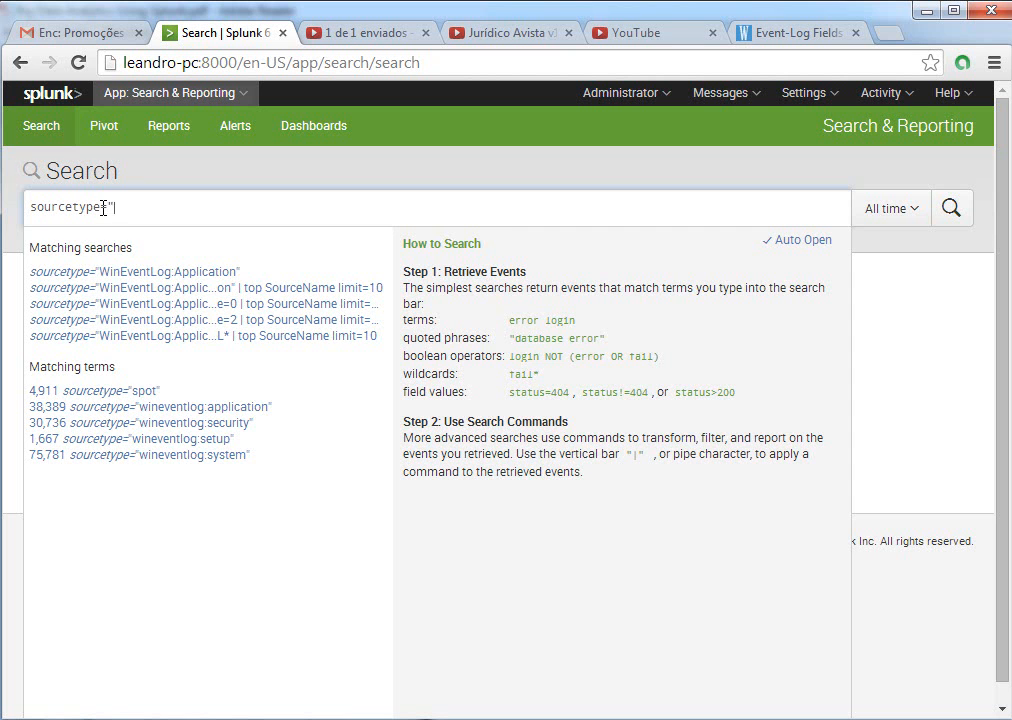
pyautogui.press('Left')
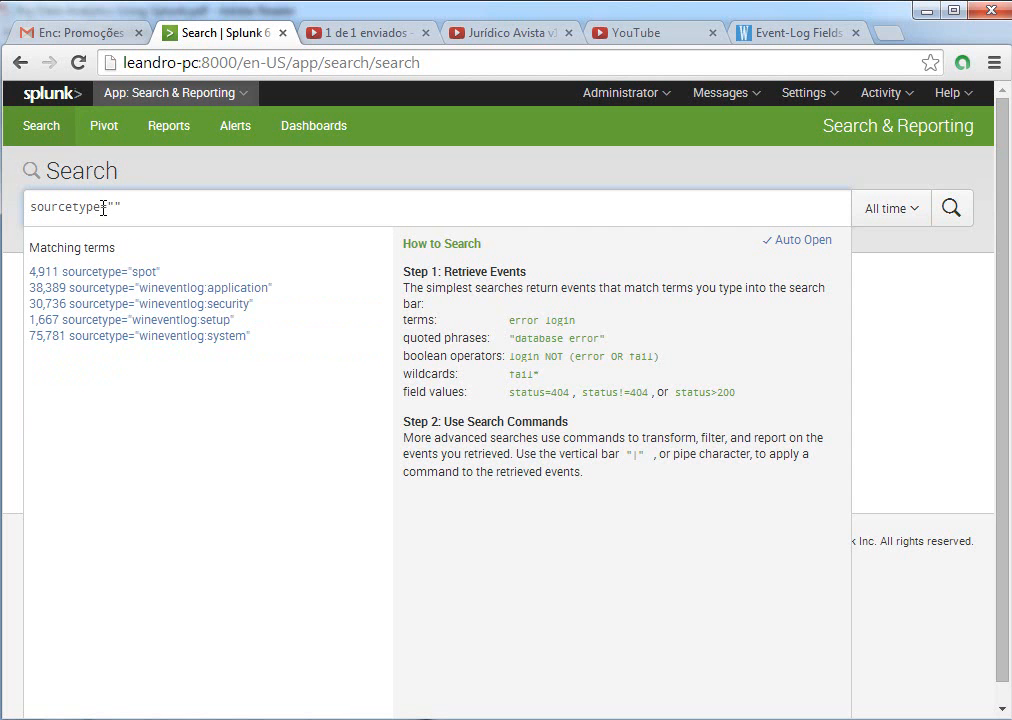
pyautogui.write('wind')
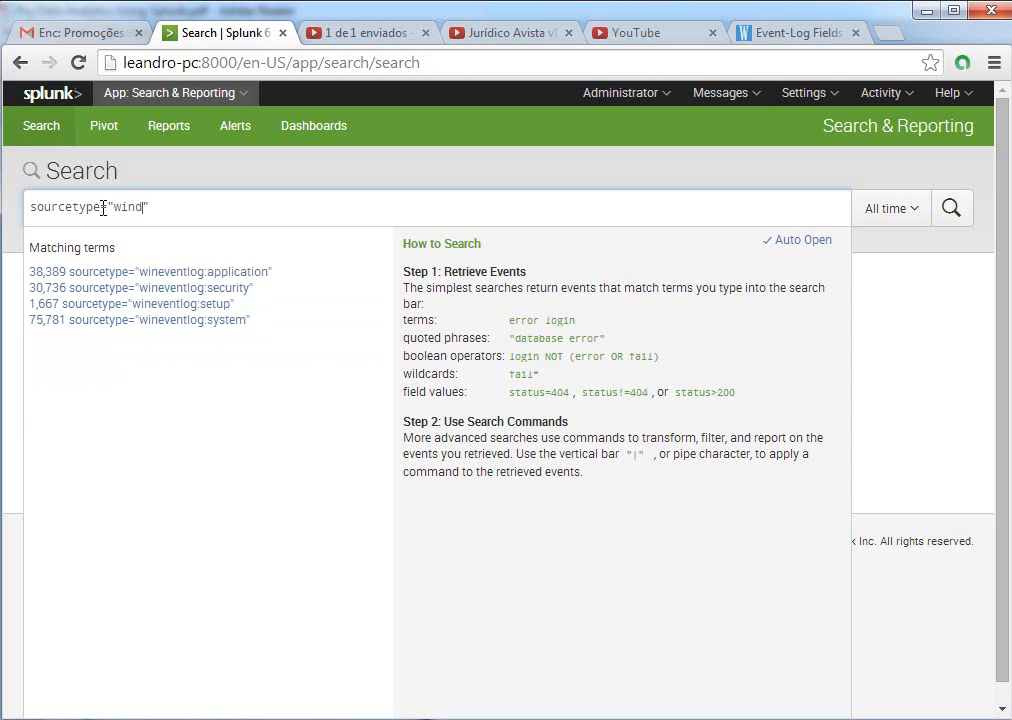
pyautogui.press('BackSpace')
pyautogui.write('eventlog:applicati')
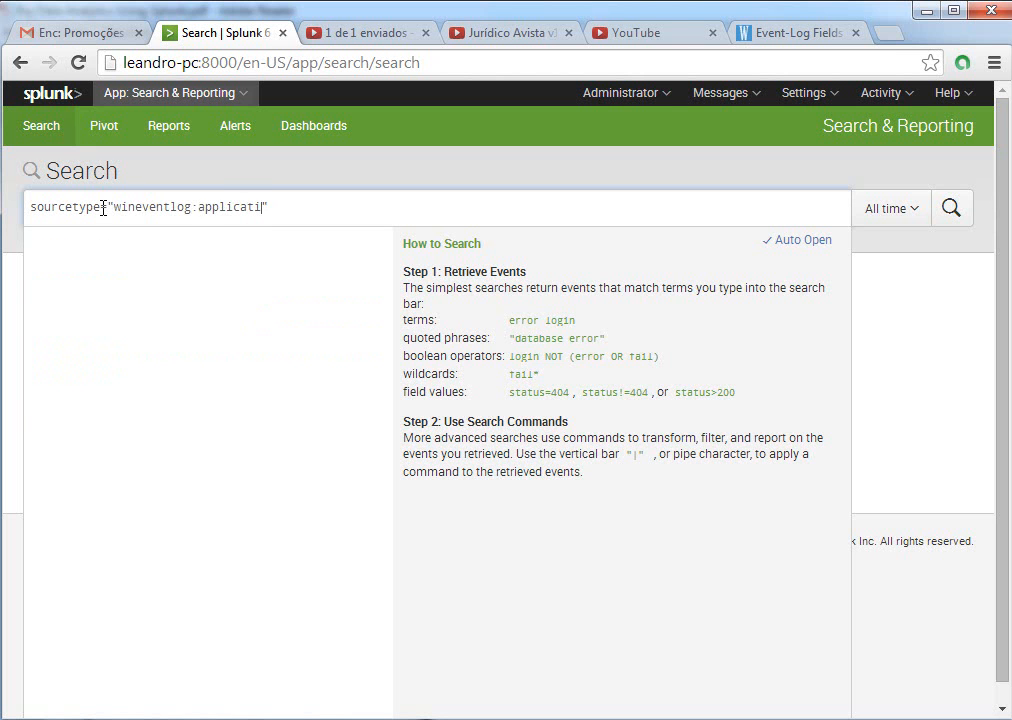
pyautogui.write('on"')
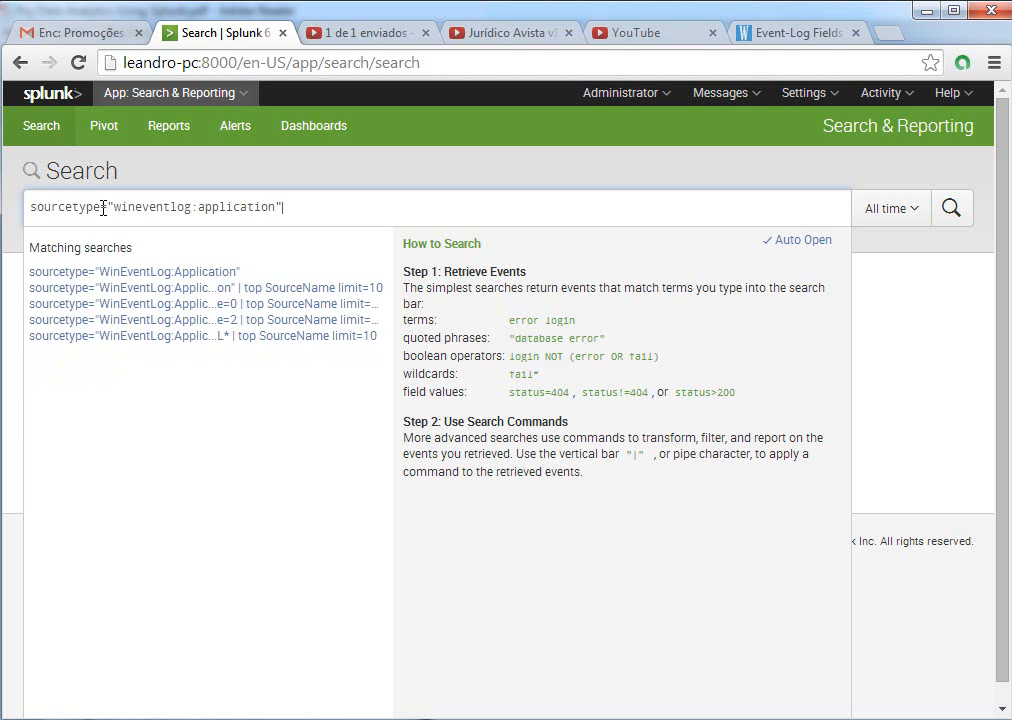
pyautogui.press('Return')
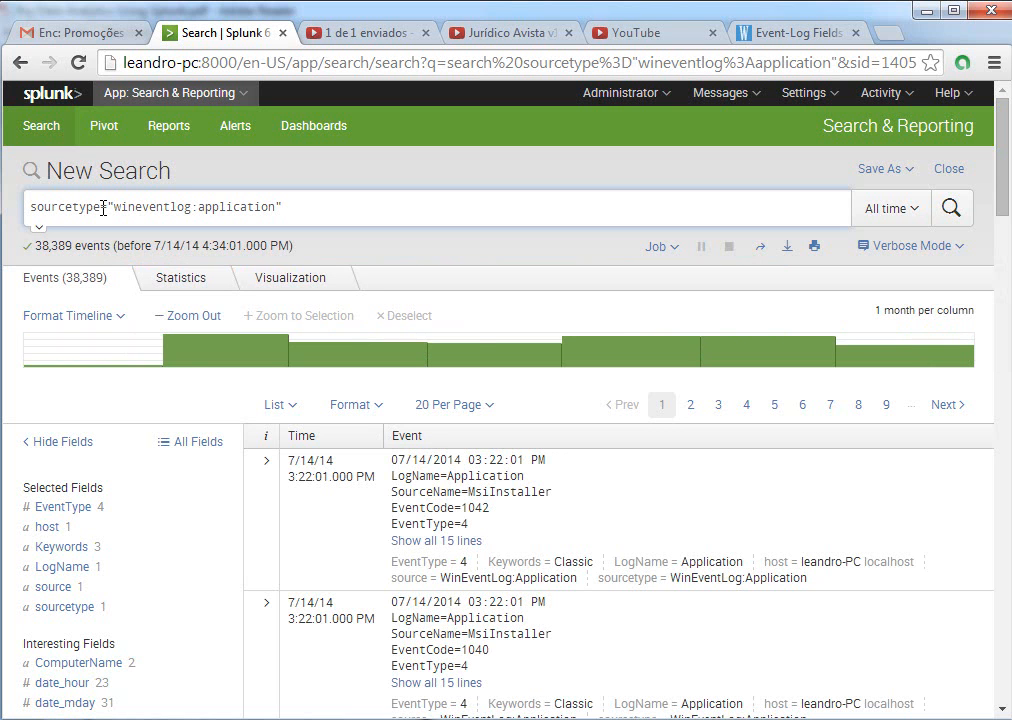
# Check the monthly event timeline and restrict the search to the last 30 days.
pyautogui.moveTo(86, 343)
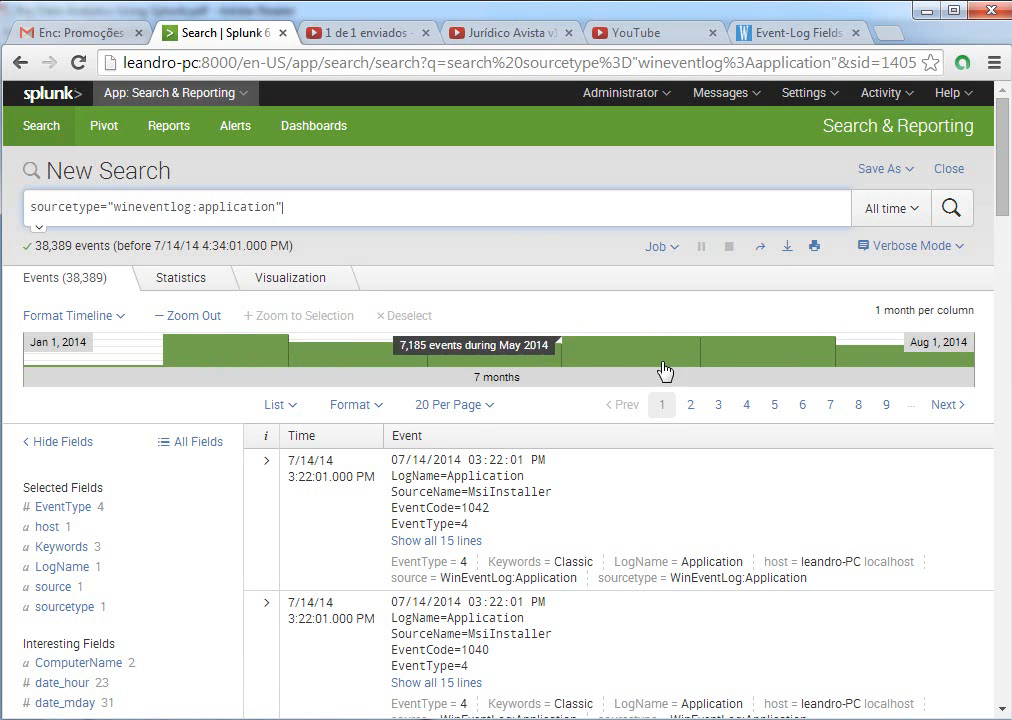
pyautogui.click(903, 214)
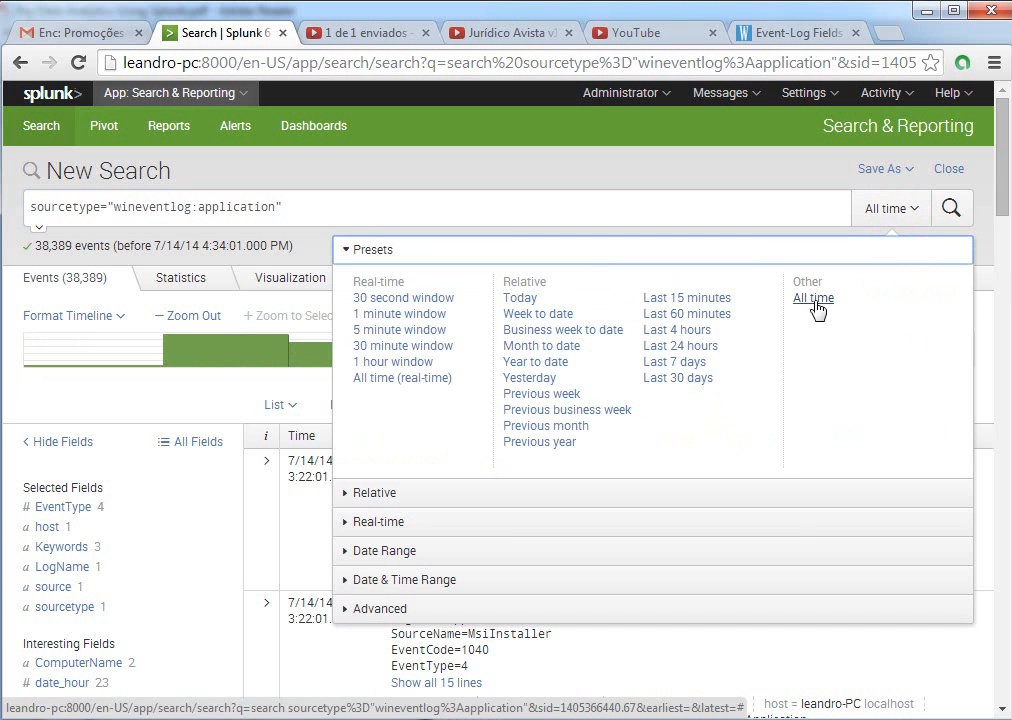
pyautogui.click(694, 381)
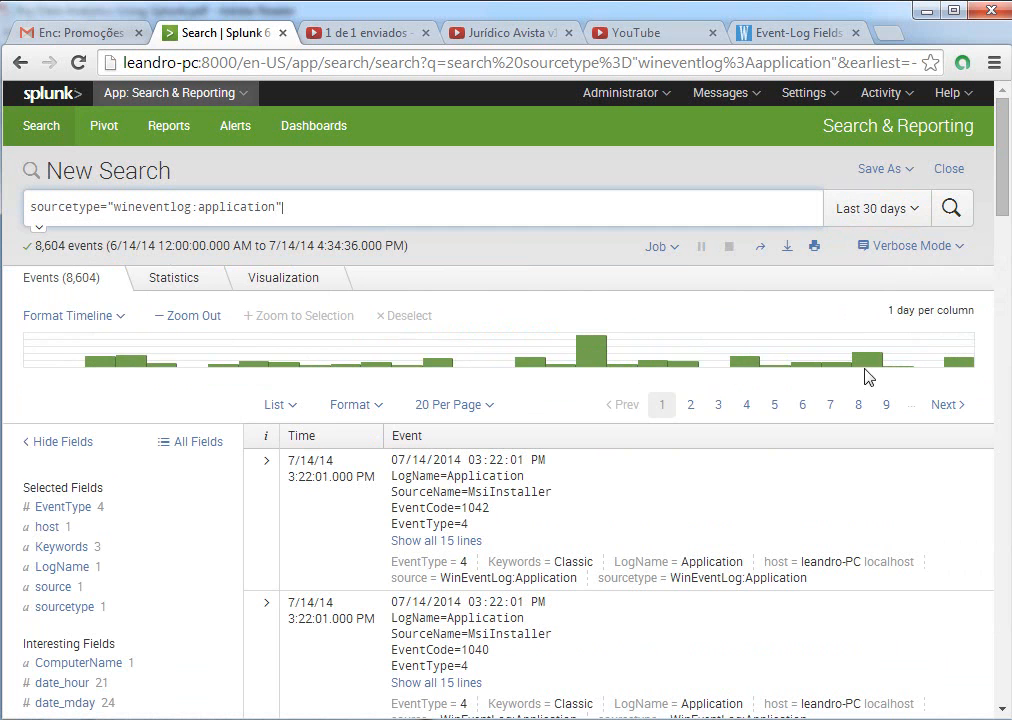
# Select the range from Jun 29 to Jul 6, 2014 on the timeline and review the events within it.
pyautogui.moveTo(596, 362)
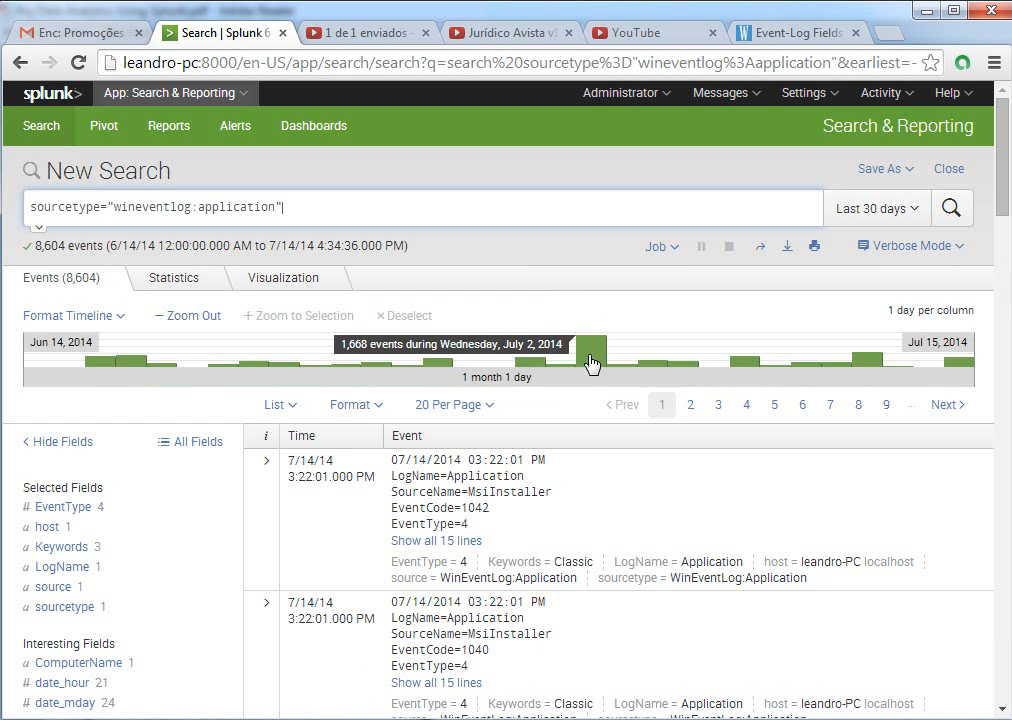
pyautogui.moveTo(505, 372); pyautogui.dragTo(694, 368)
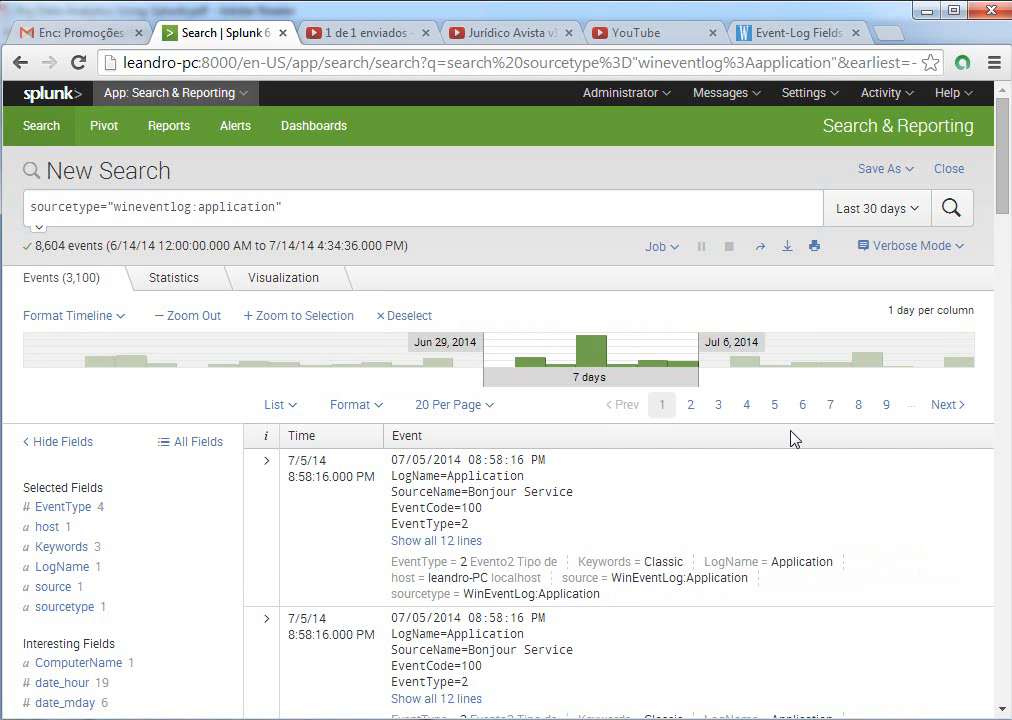
pyautogui.scroll(-8, 557, 515)
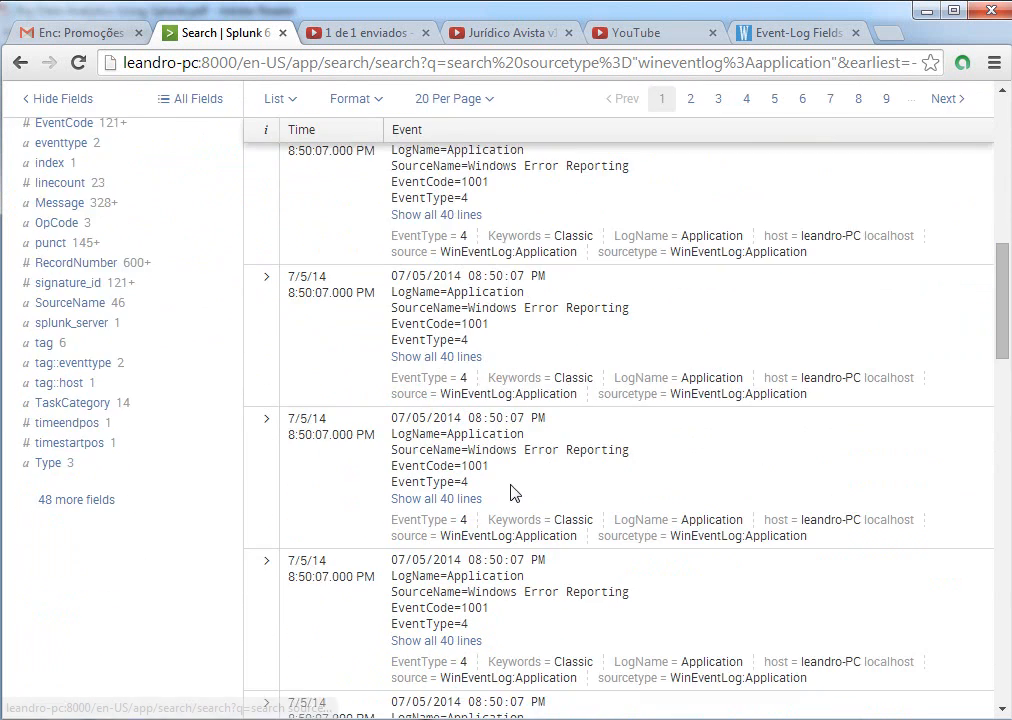
pyautogui.scroll(10, 513, 492)
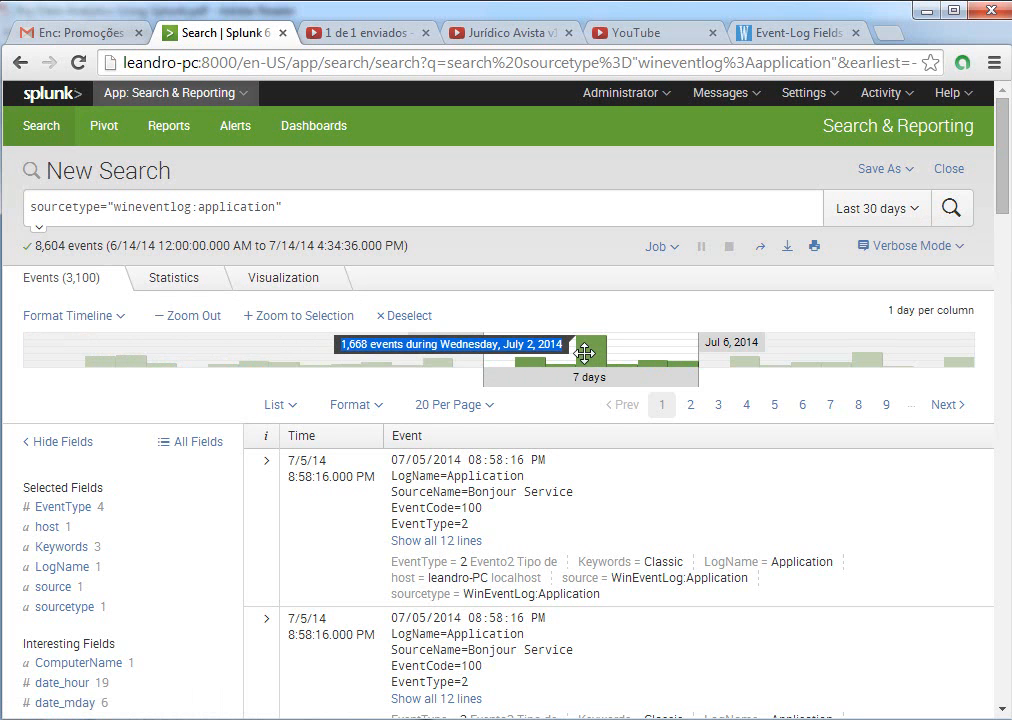
pyautogui.click(358, 212)
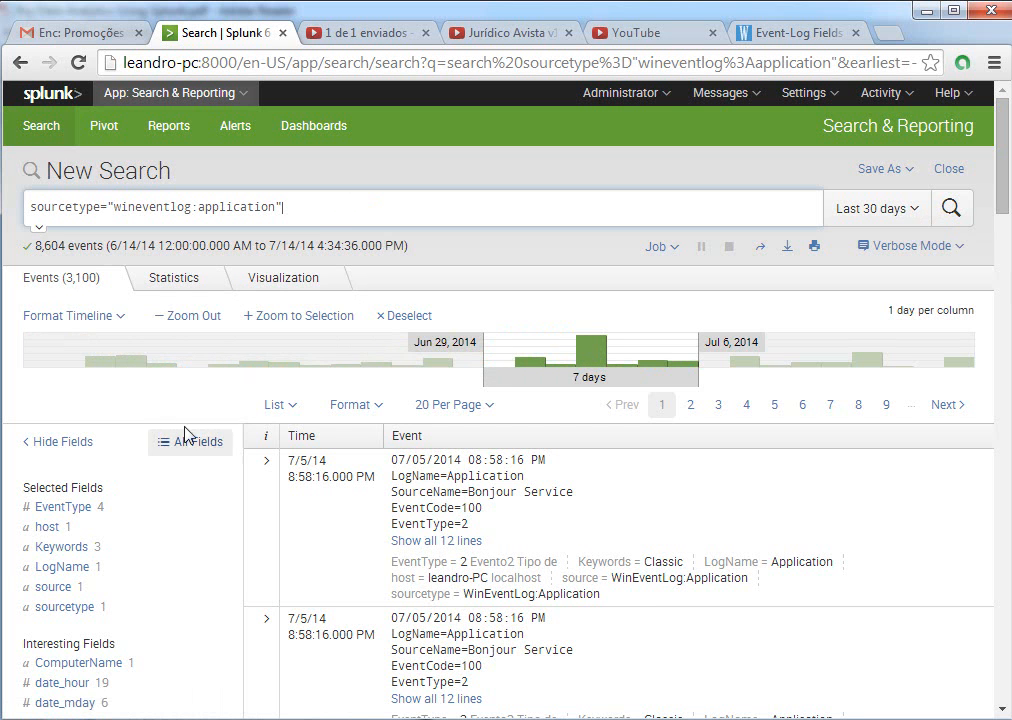
pyautogui.scroll(-5, 210, 580)
pyautogui.scroll(5, 210, 576)
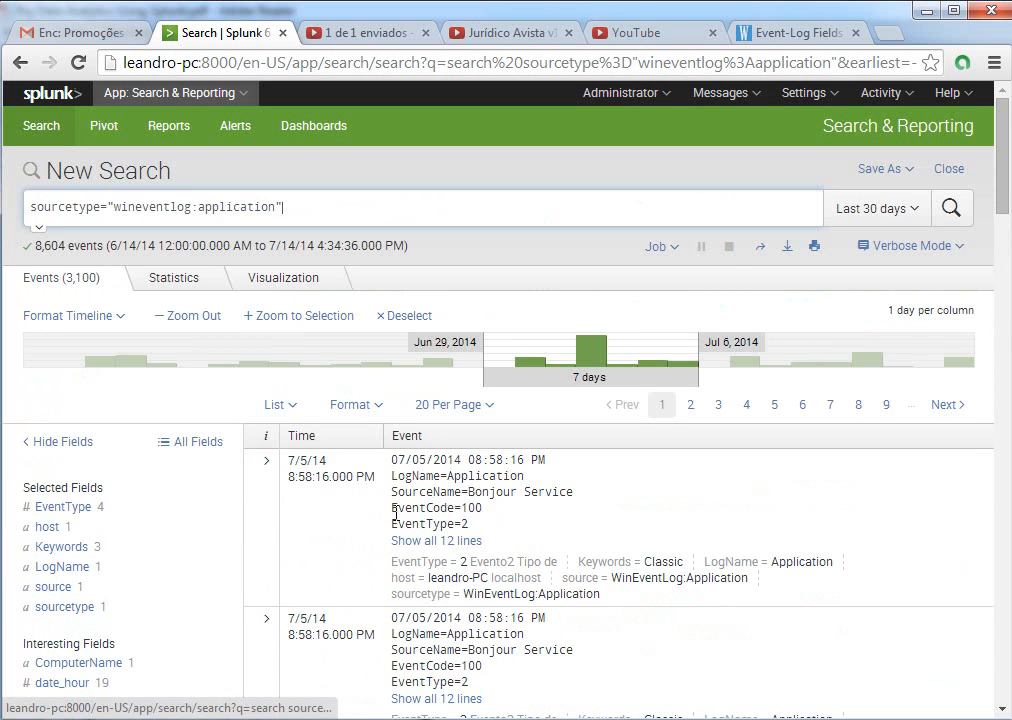
# Rerun the application log search with the time range set to All time.
pyautogui.click(884, 214)
pyautogui.click(813, 298)
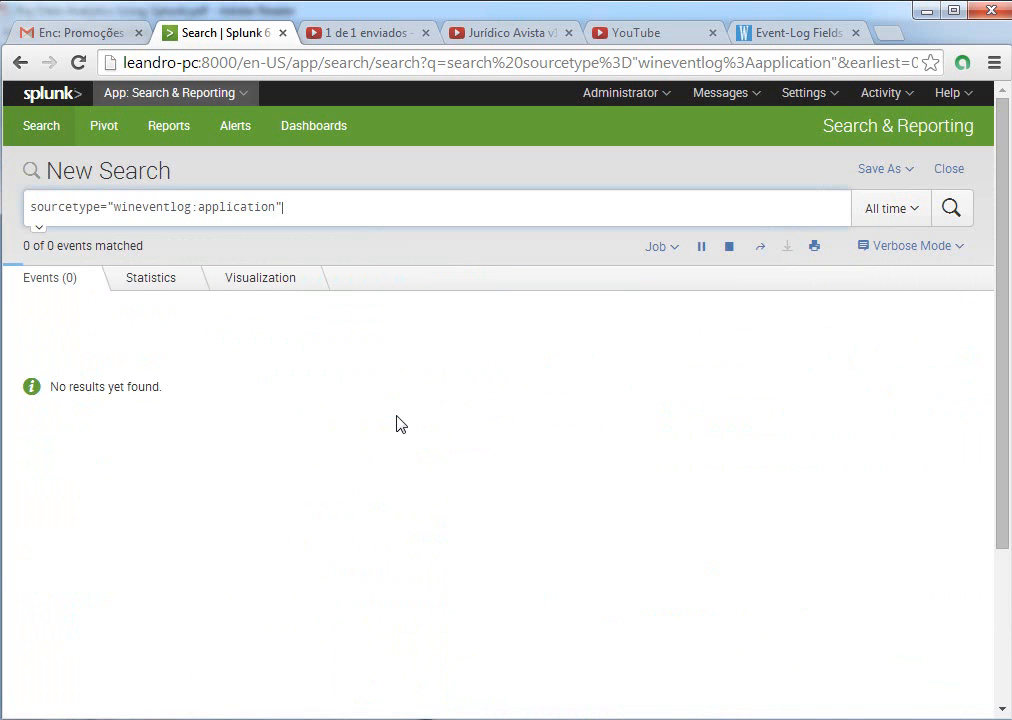
pyautogui.scroll(-2, 165, 477)
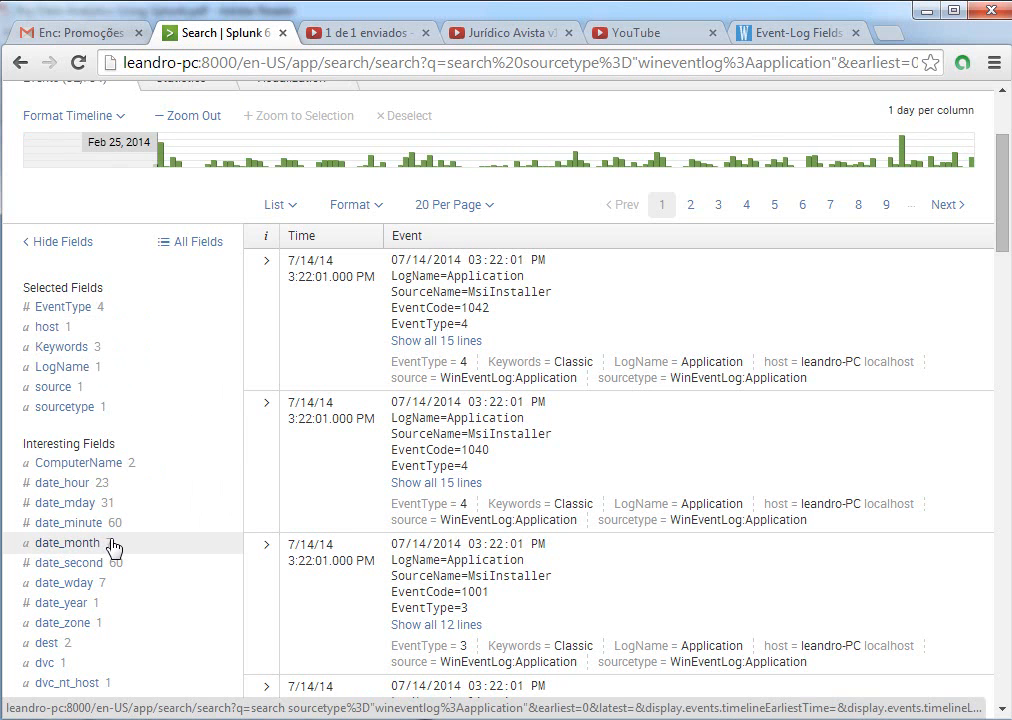
pyautogui.scroll(2, 88, 440)
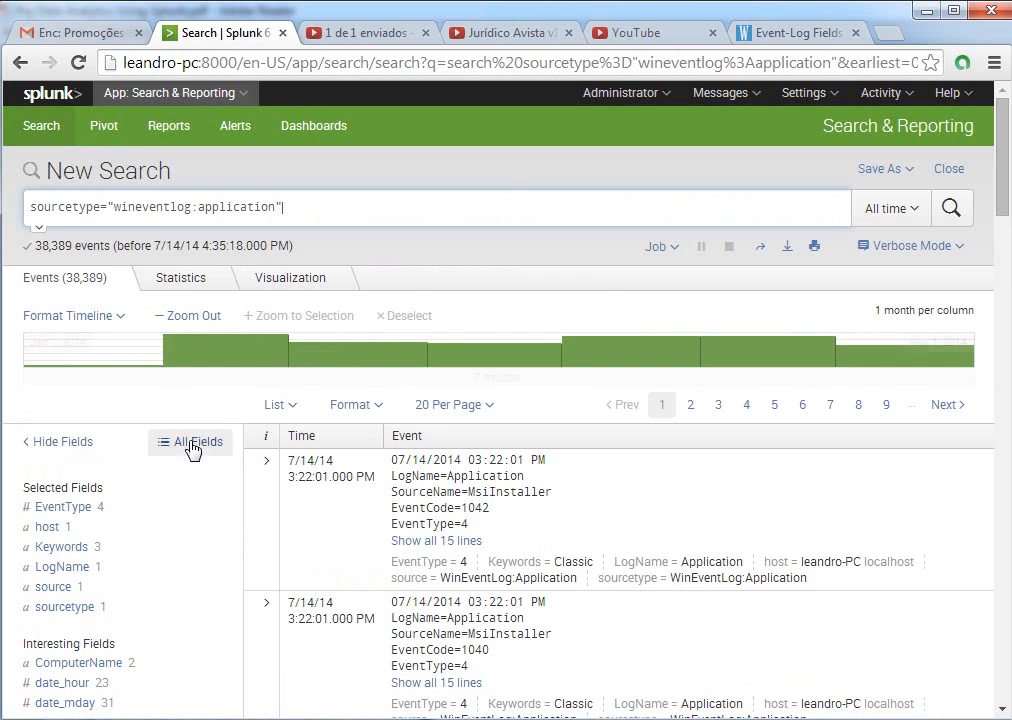
# Expand the first MsiInstaller event to examine its full text and field values, and collapse it again.
pyautogui.scroll(-3, 175, 413)
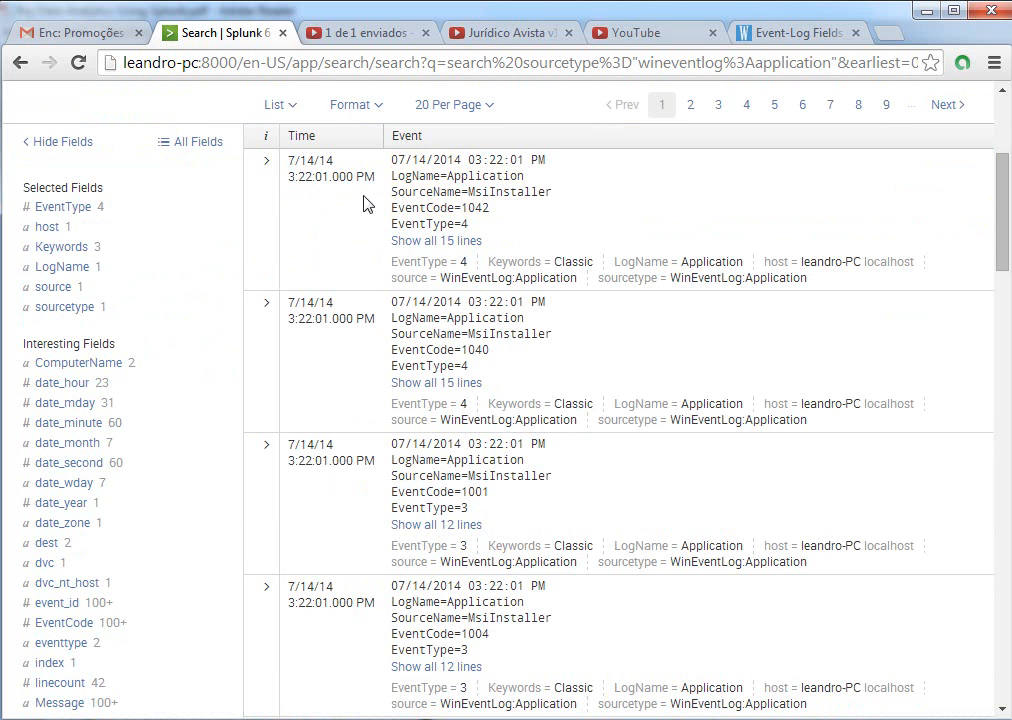
pyautogui.click(434, 246)
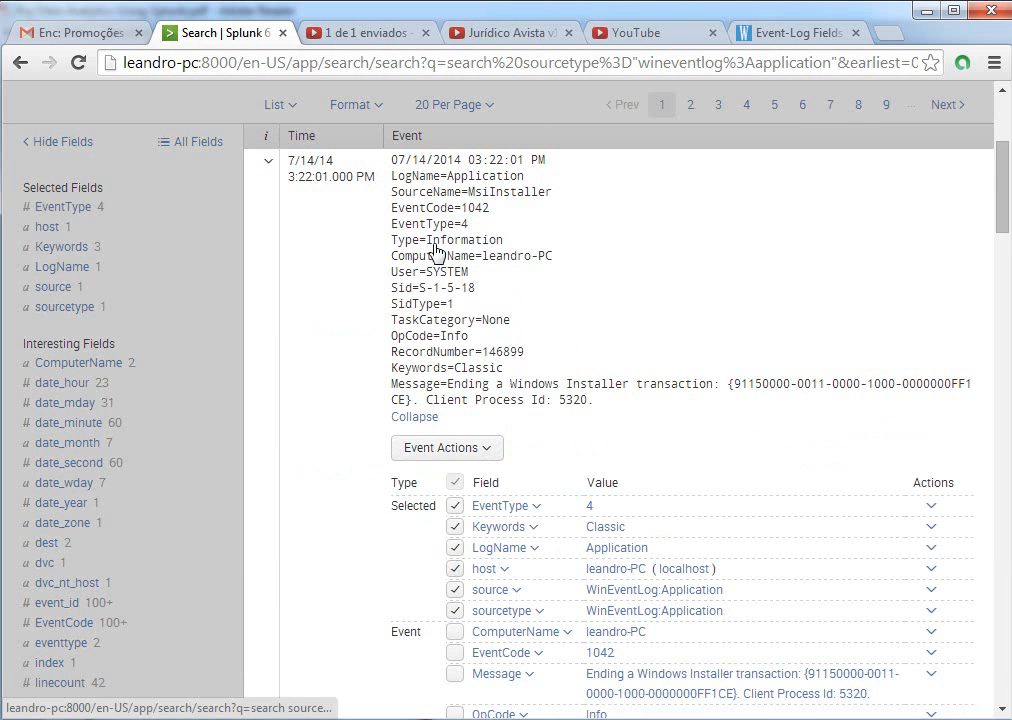
pyautogui.click(267, 163)
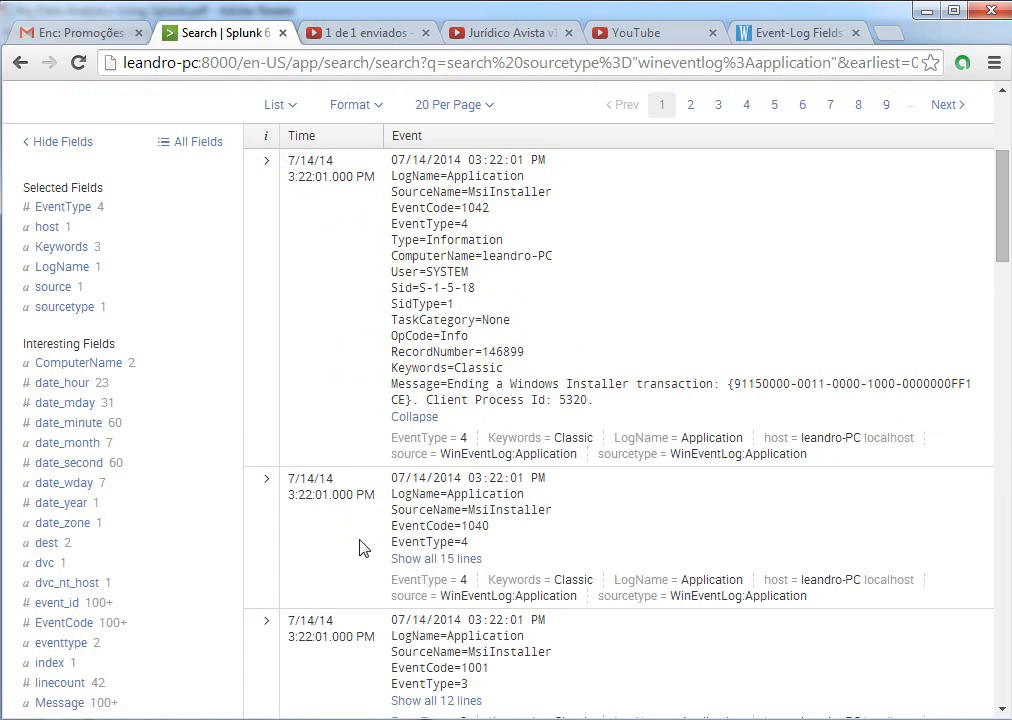
pyautogui.scroll(-15, 355, 545)
pyautogui.scroll(15, 383, 527)
pyautogui.scroll(-2, 367, 447)
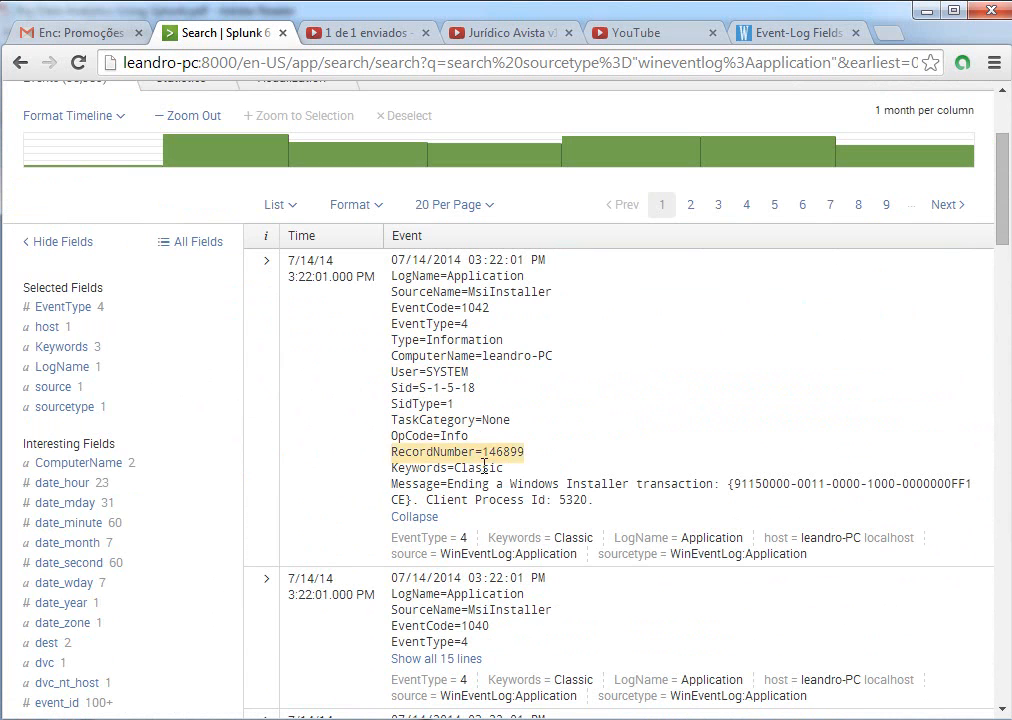
pyautogui.click(414, 519)
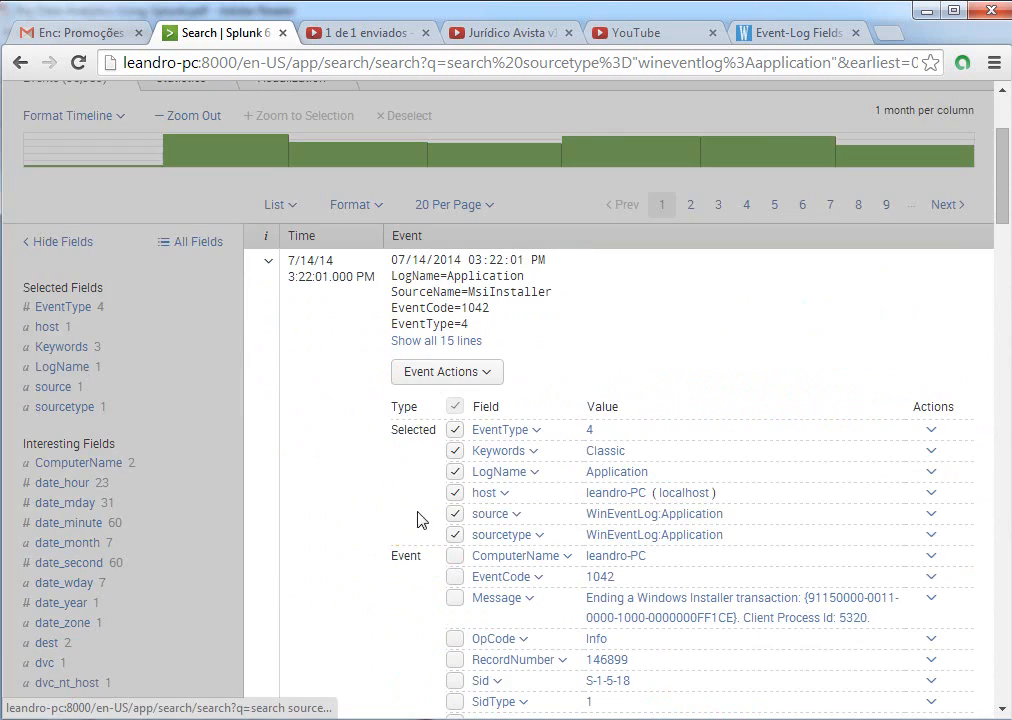
pyautogui.scroll(-5, 350, 382)
pyautogui.scroll(10, 527, 469)
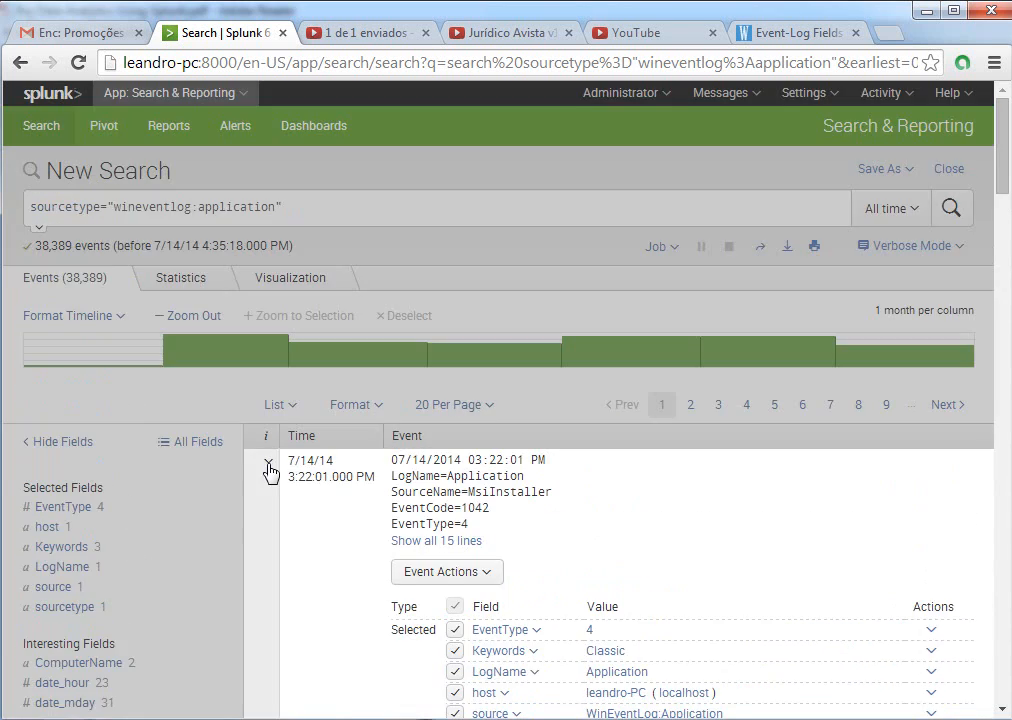
pyautogui.click(268, 461)
# Examine the most frequent values of the SourceName field among the application log events.
pyautogui.scroll(-3, 505, 462)
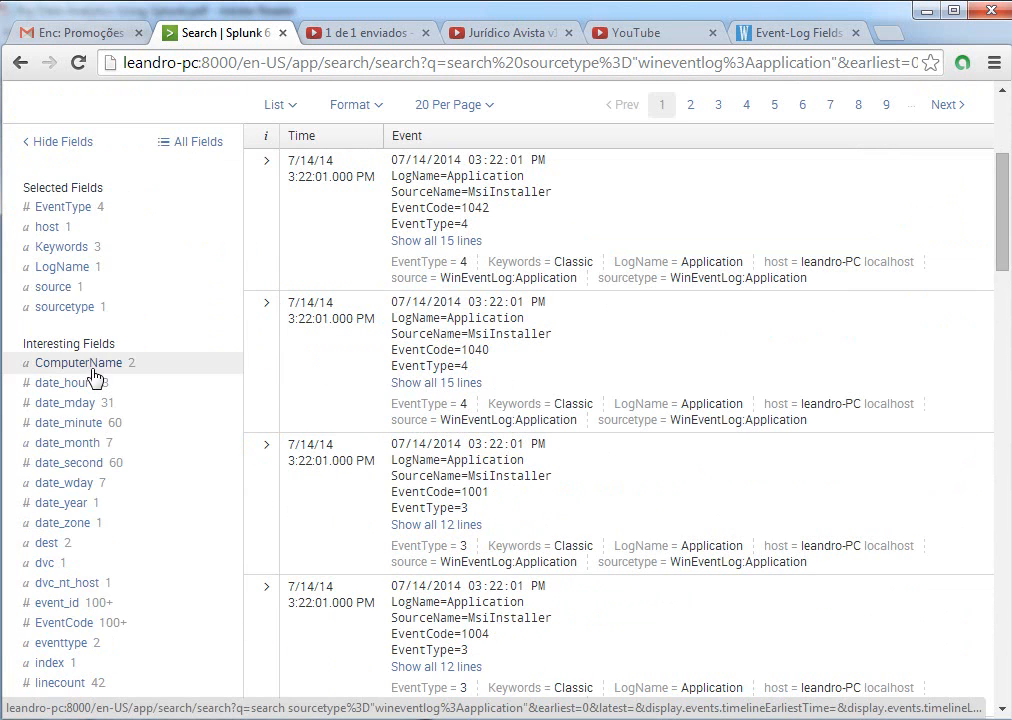
pyautogui.scroll(-4, 86, 448)
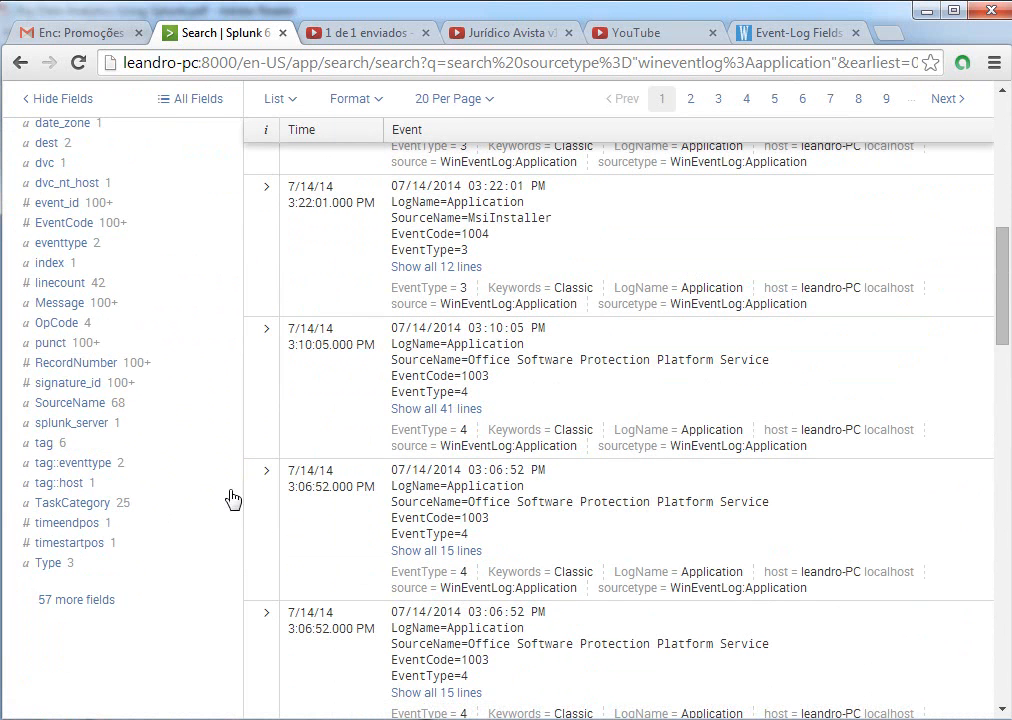
pyautogui.click(64, 410)
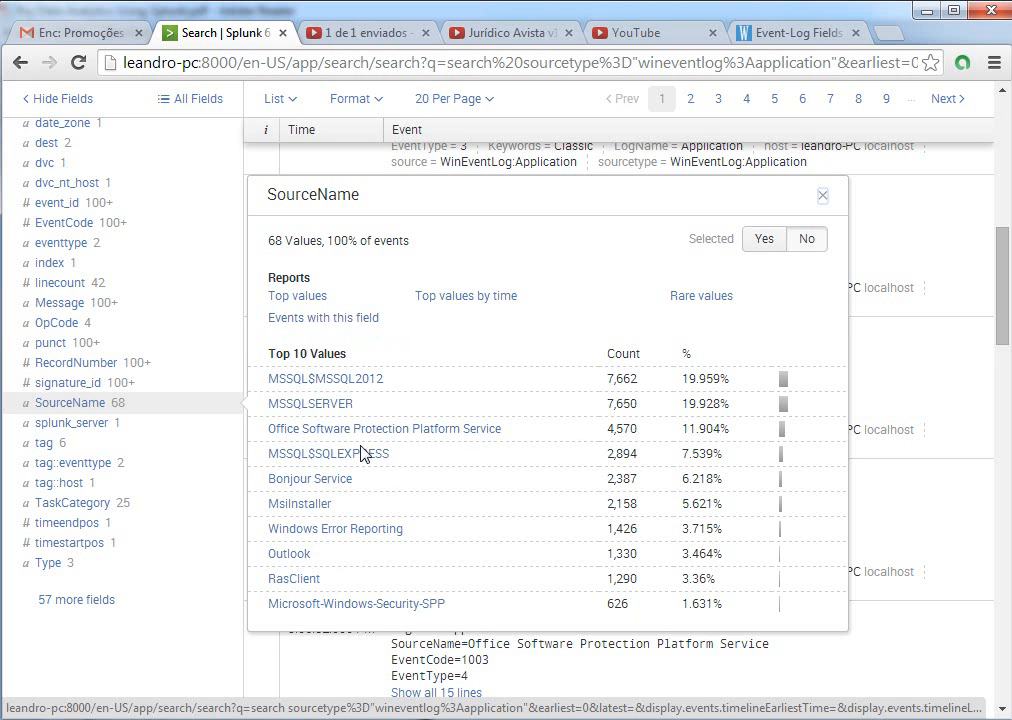
pyautogui.scroll(5, 176, 497)
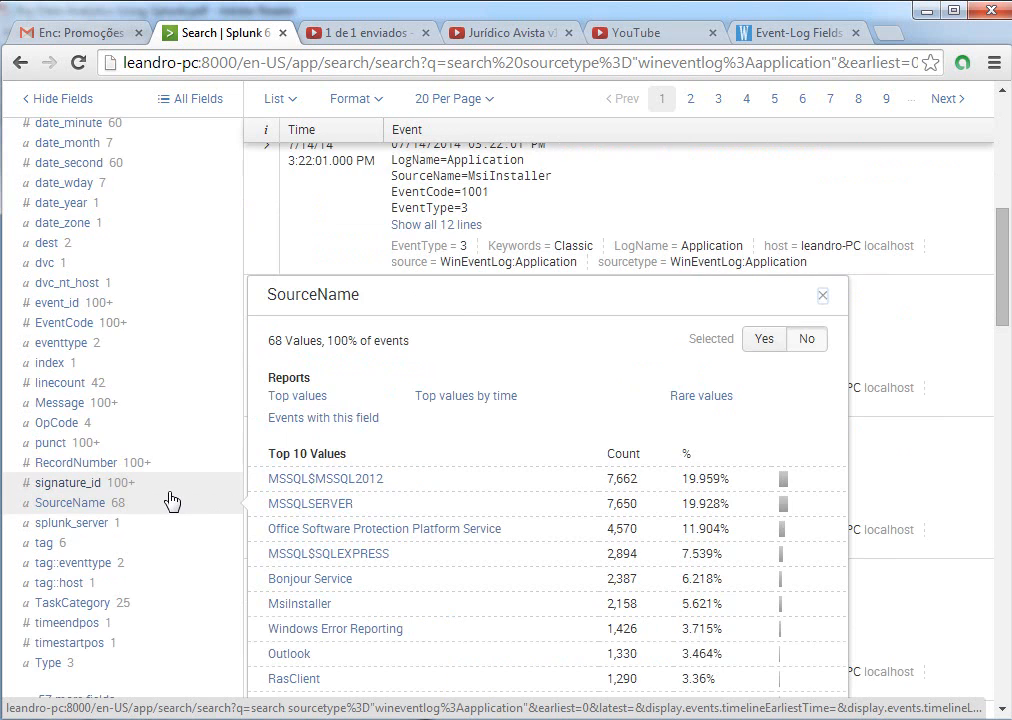
pyautogui.scroll(1, 156, 497)
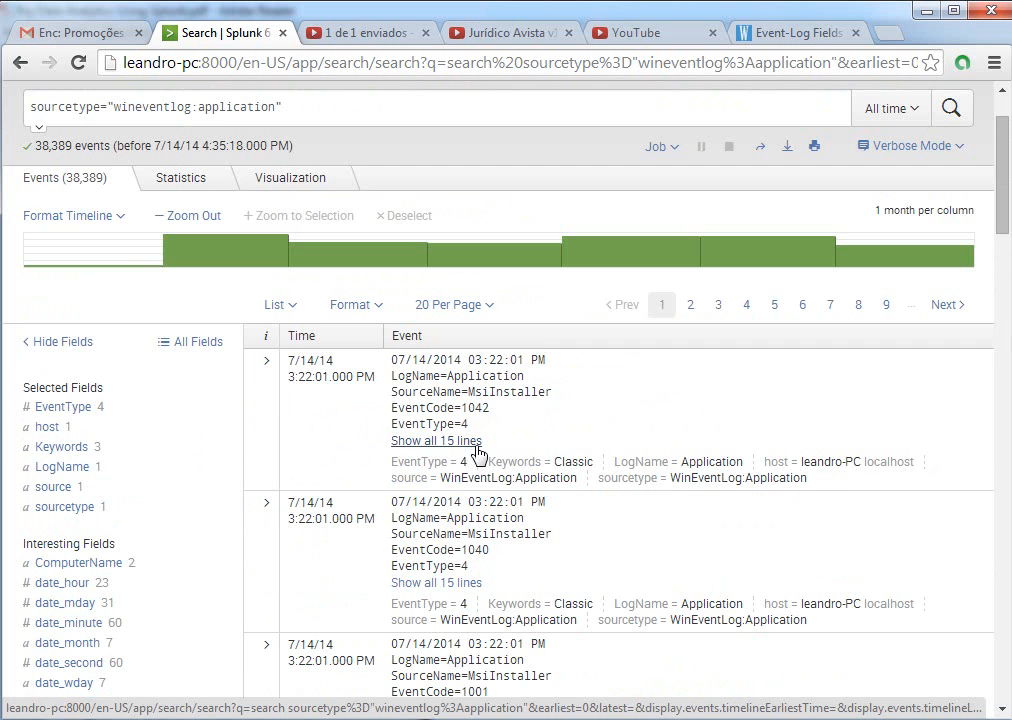
pyautogui.scroll(1, 849, 407)
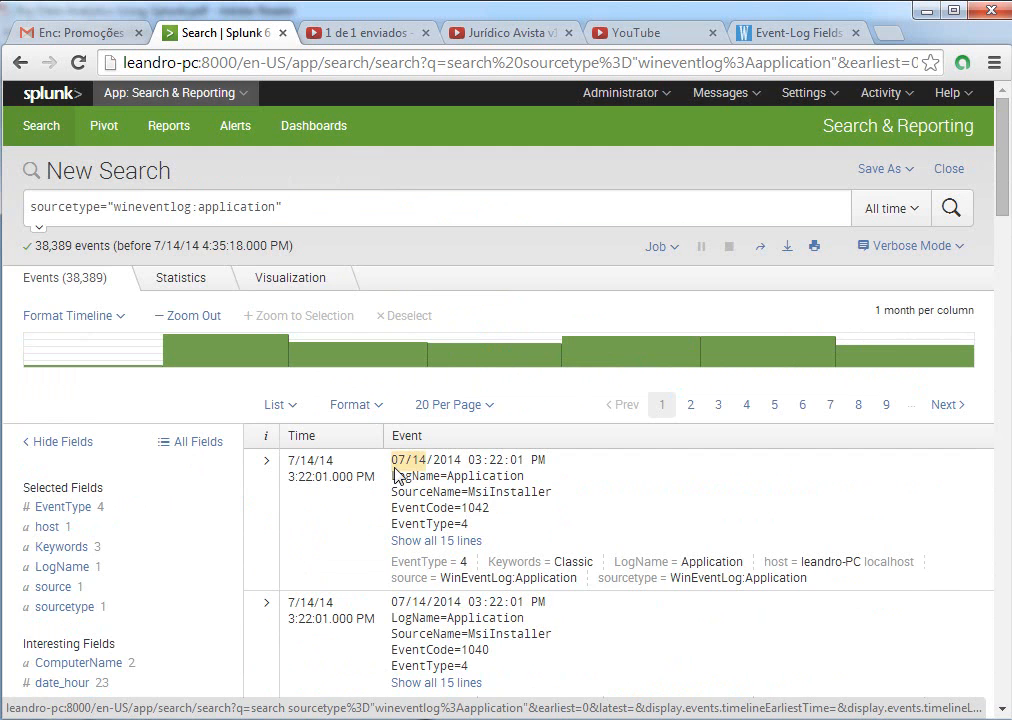
pyautogui.scroll(-2, 372, 476)
pyautogui.scroll(2, 372, 476)
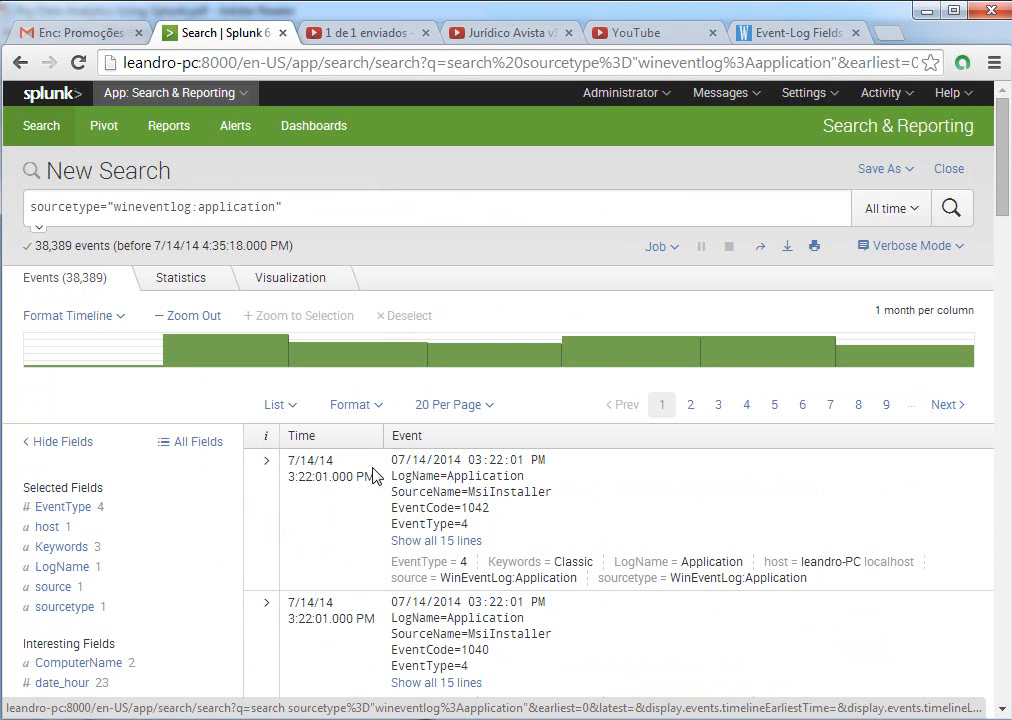
# Narrow the application log search by adding the condition SourceName = MSSQL* and run it.
pyautogui.click(328, 210)
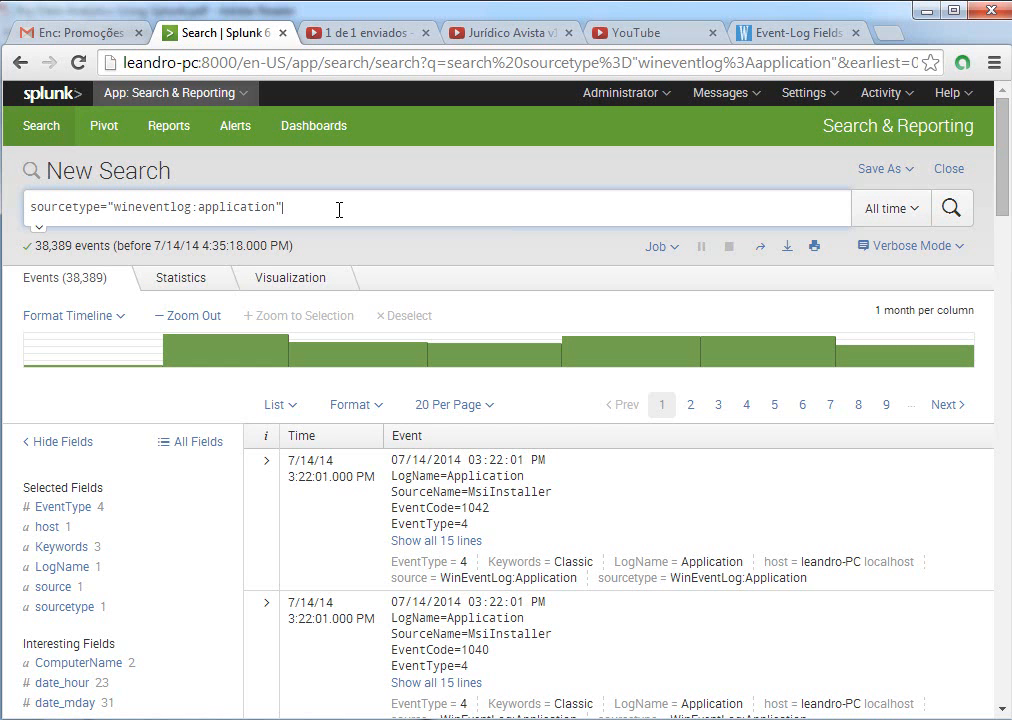
pyautogui.scroll(-3, 200, 424)
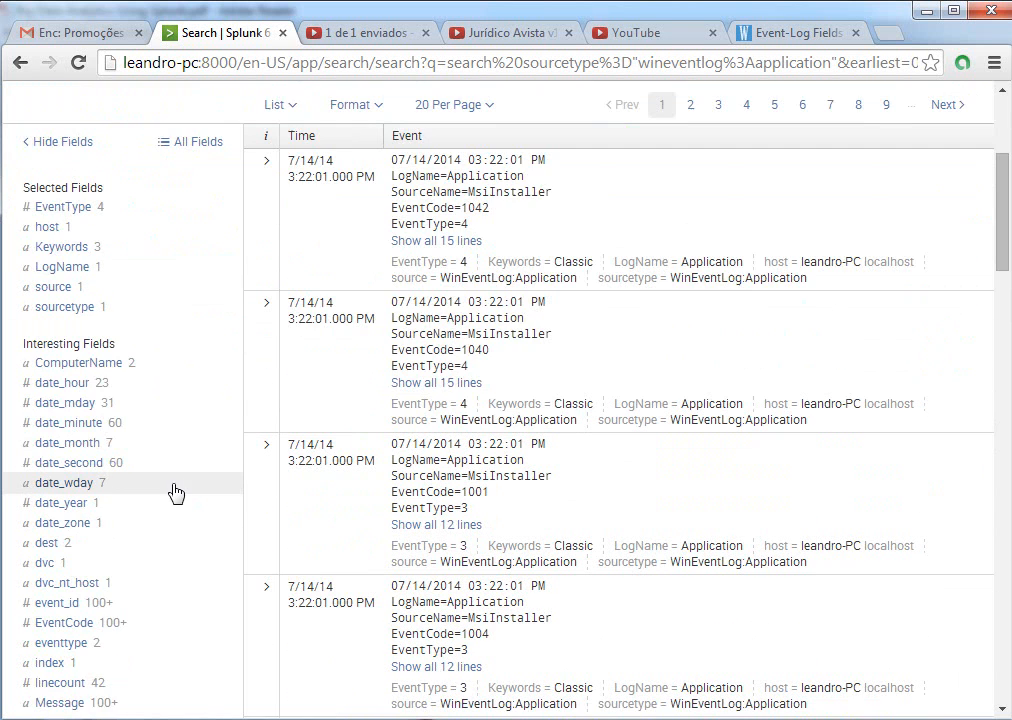
pyautogui.scroll(-2, 170, 497)
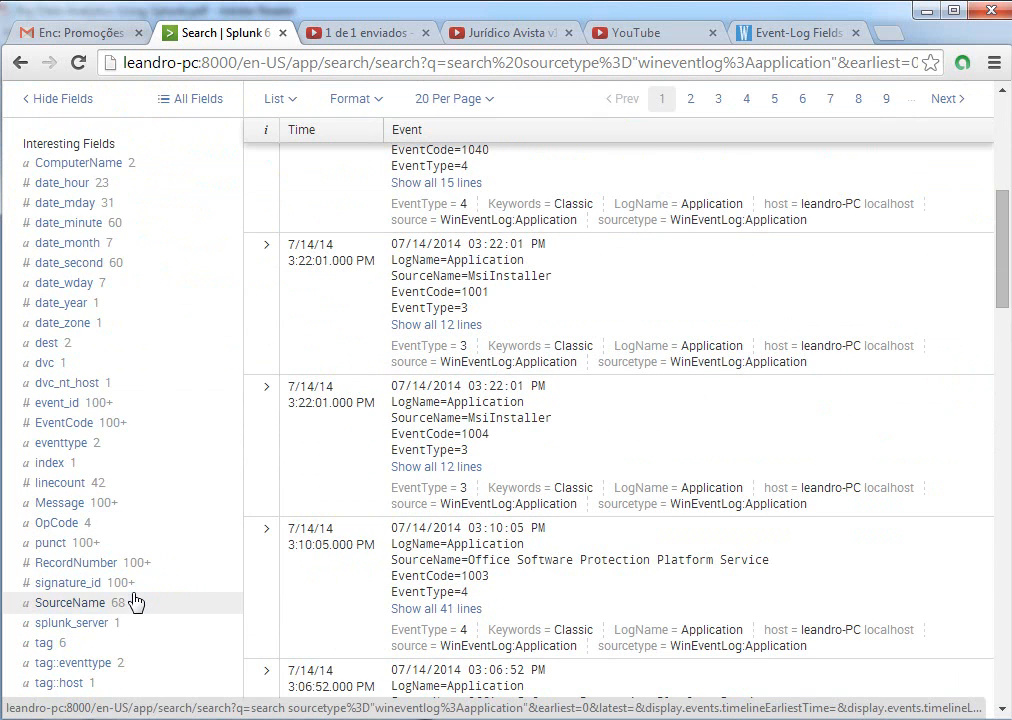
pyautogui.scroll(5, 86, 599)
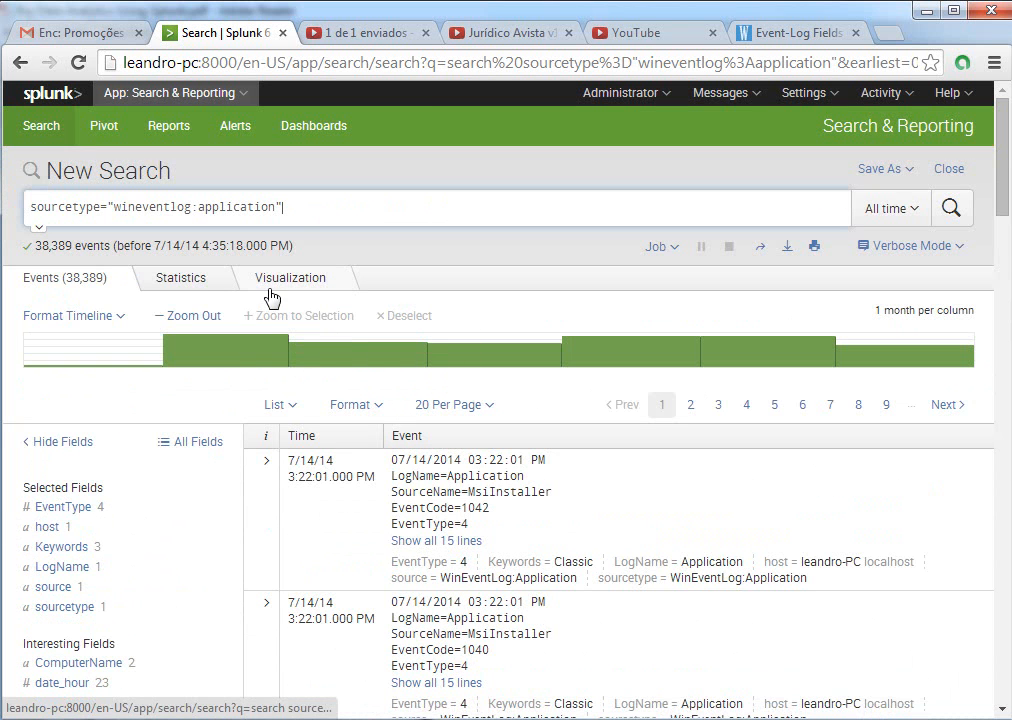
pyautogui.write('SourceN')
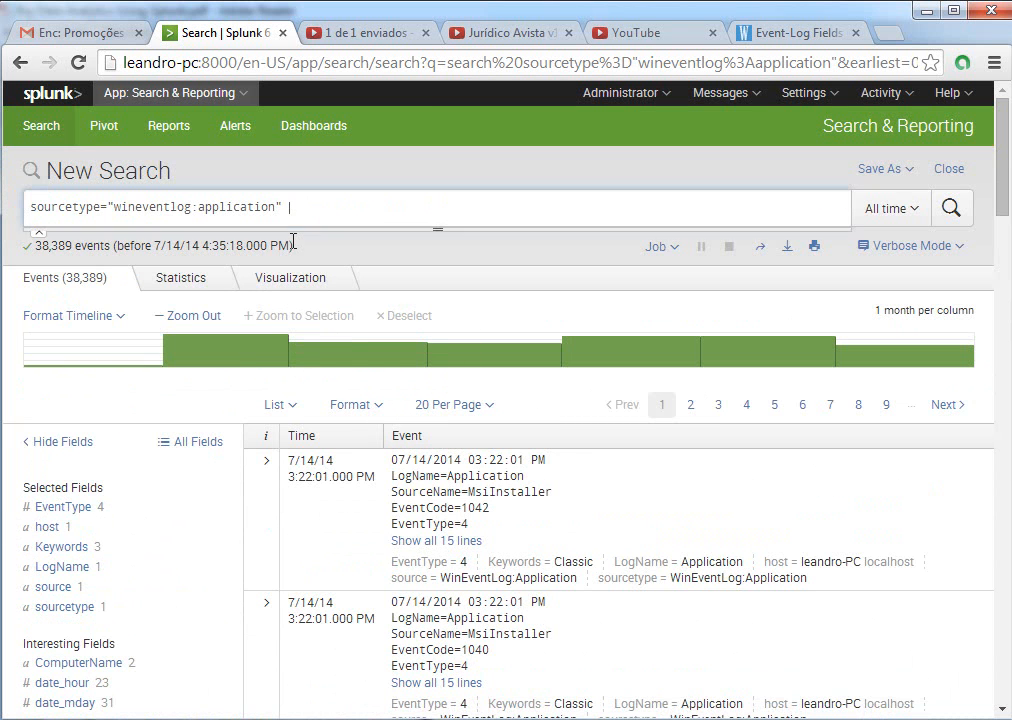
pyautogui.write('me')
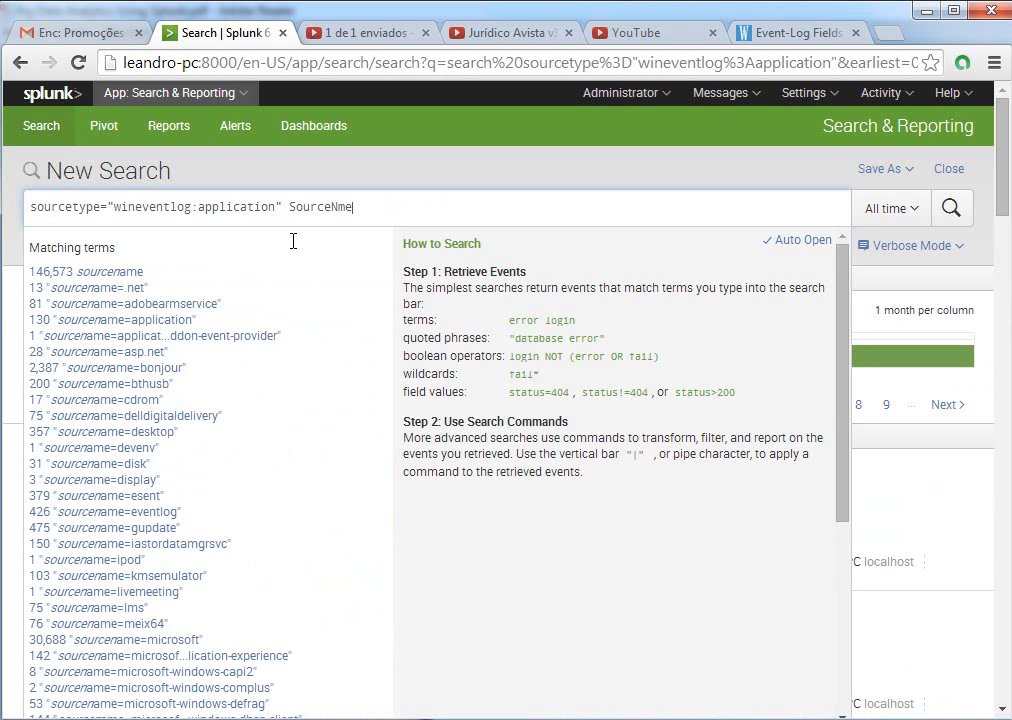
pyautogui.press('BackSpace')
pyautogui.press('BackSpace')
pyautogui.write('ame = MSSQL*')
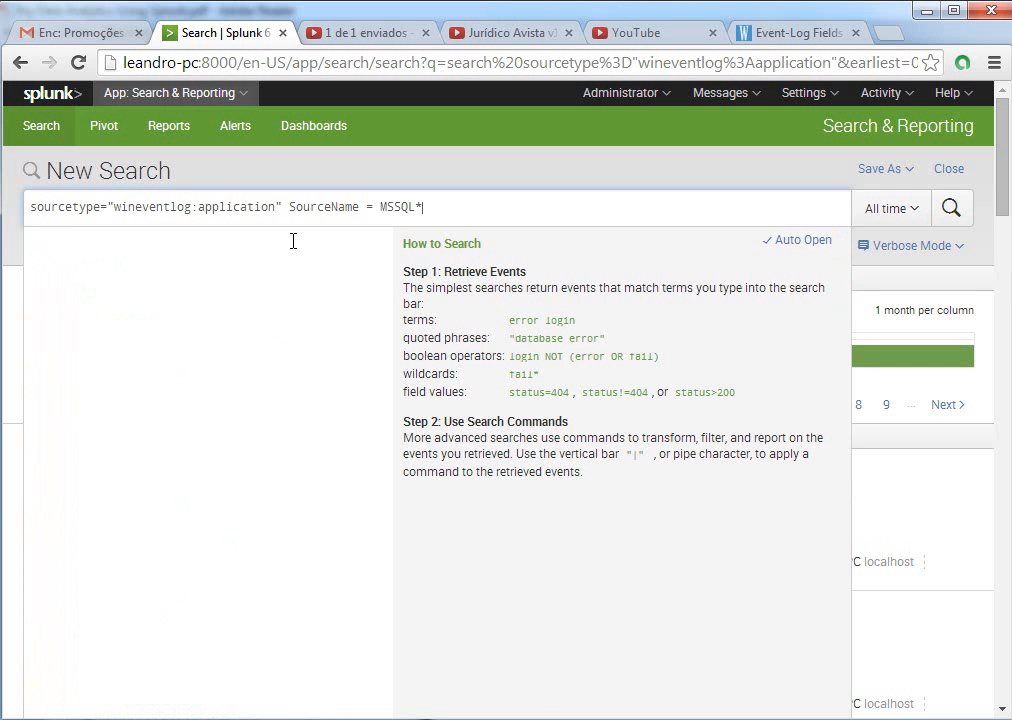
pyautogui.press('Return')
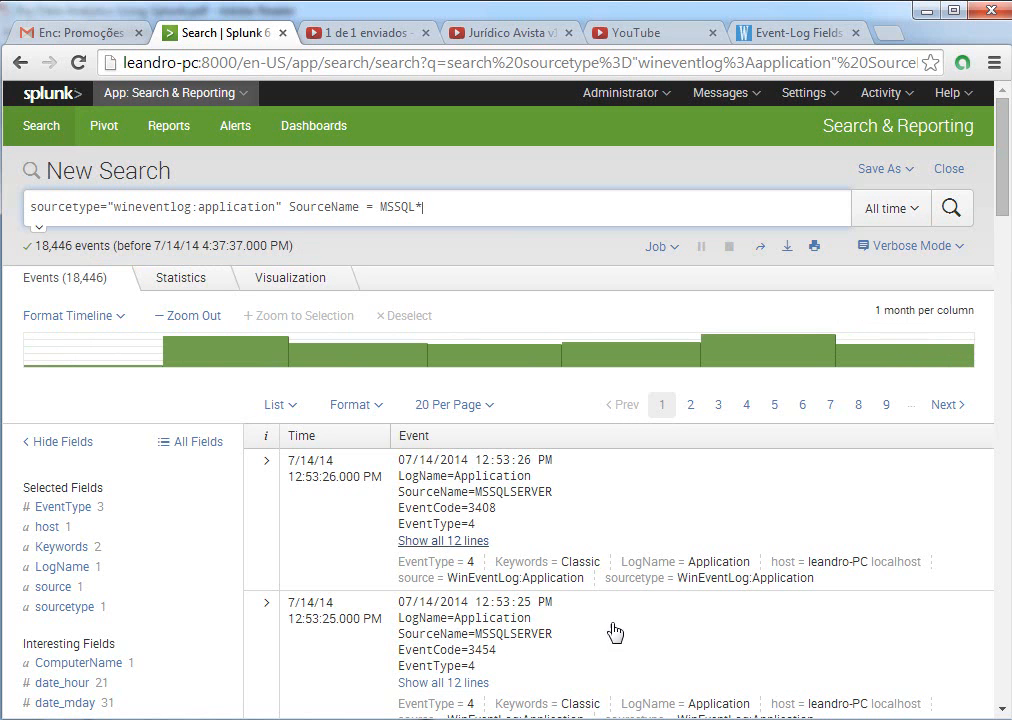
# Check which SourceName values occur in the filtered search results.
pyautogui.scroll(-2, 512, 487)
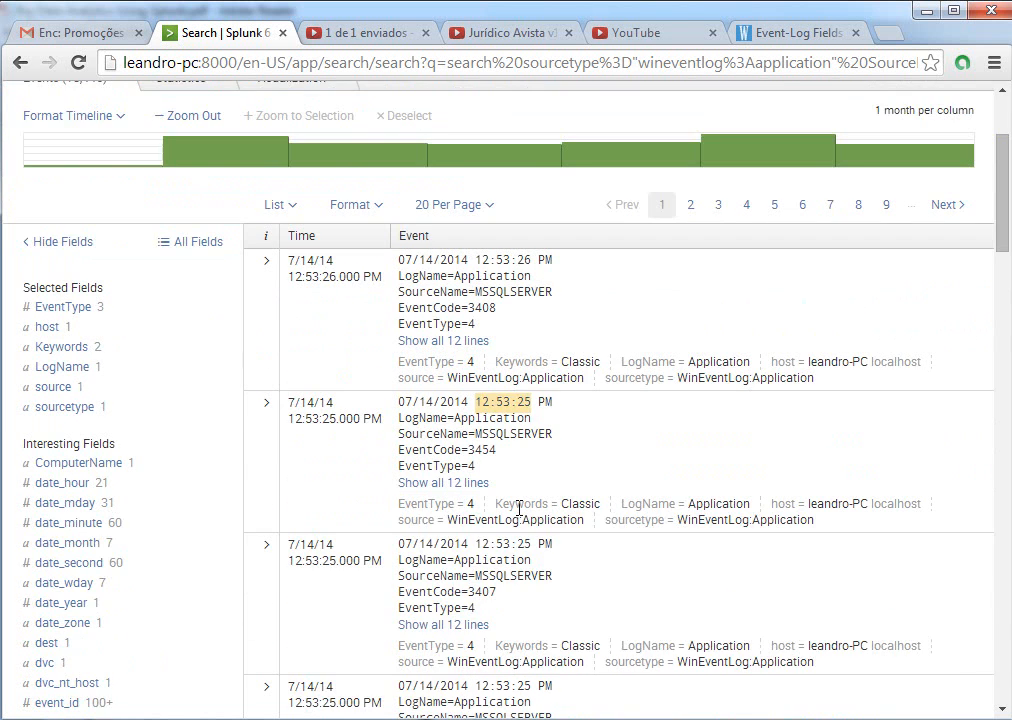
pyautogui.scroll(-3, 350, 530)
pyautogui.scroll(-2, 237, 537)
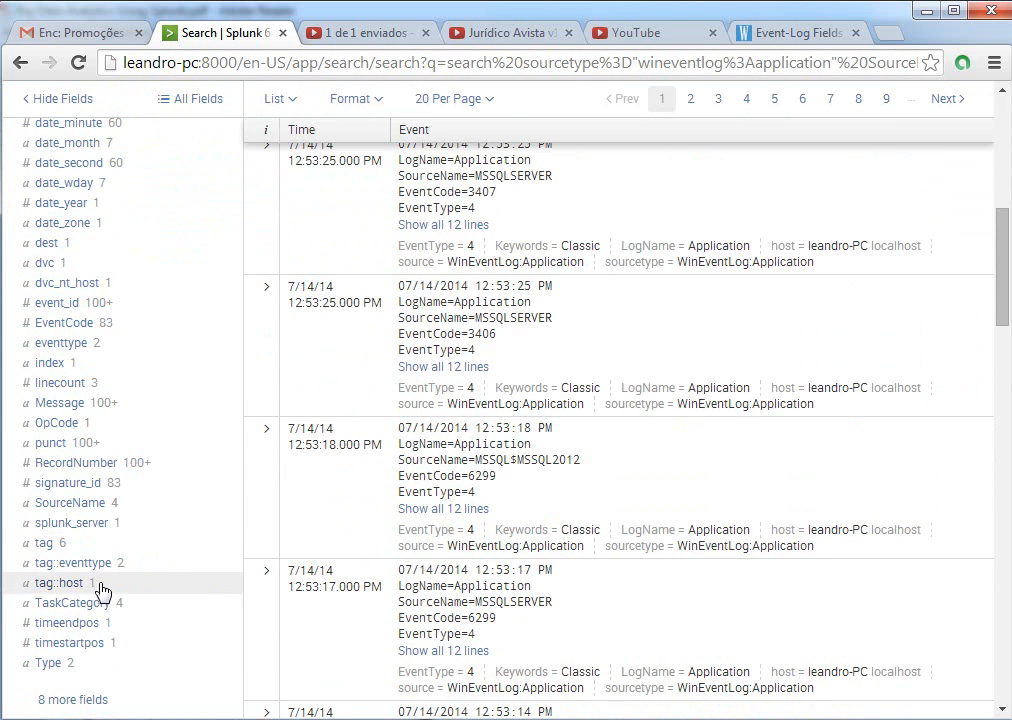
pyautogui.click(70, 503)
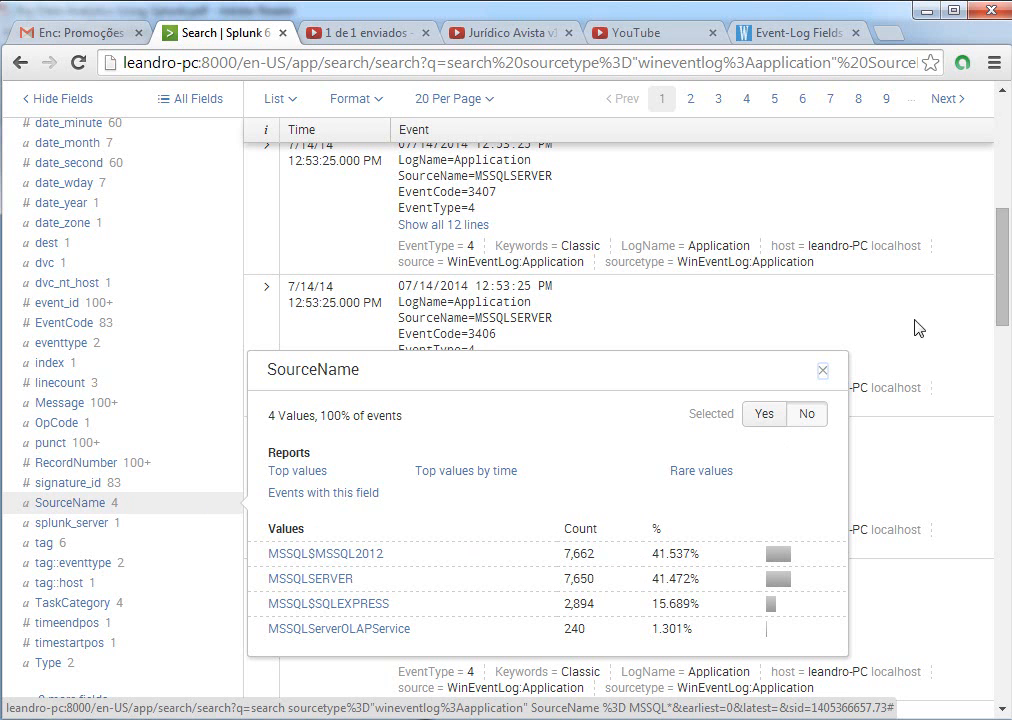
# Extend the MSSQL search with "| top limit=10 Message" and run it to list the ten most common messages.
pyautogui.moveTo(1004, 293); pyautogui.dragTo(1003, 208)
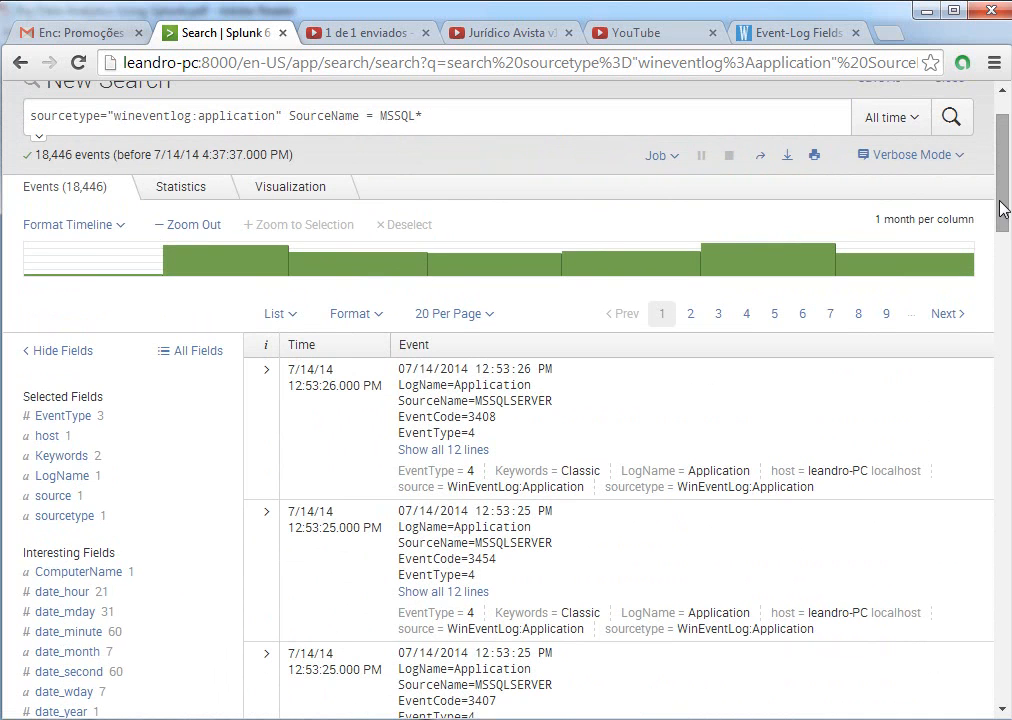
pyautogui.click(470, 116)
pyautogui.write('| ')
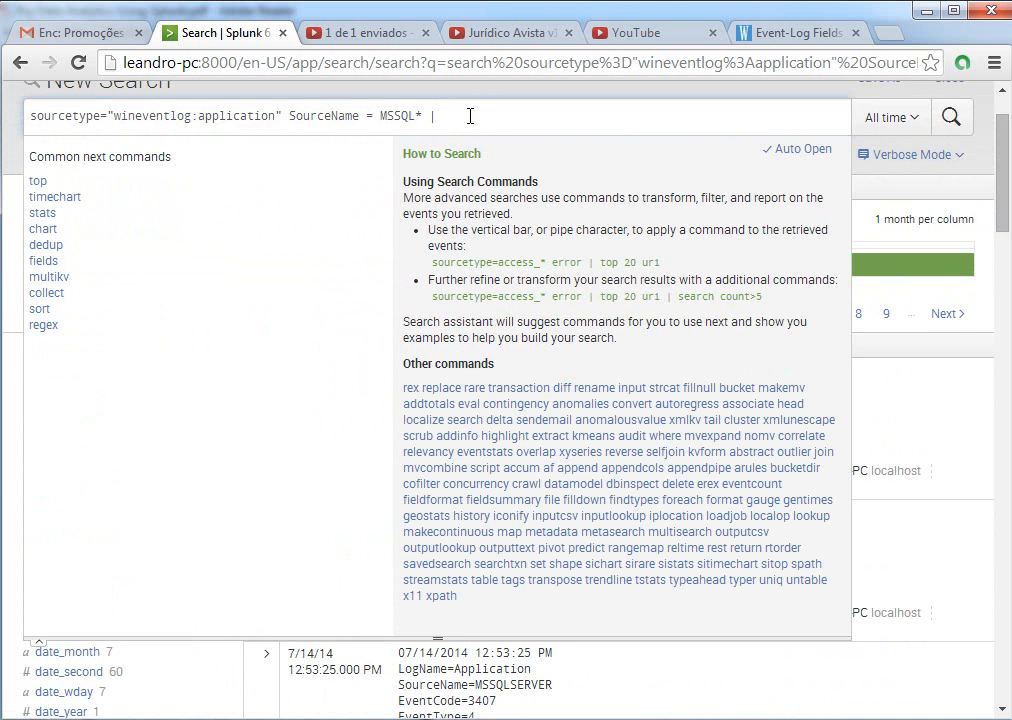
pyautogui.write('top')
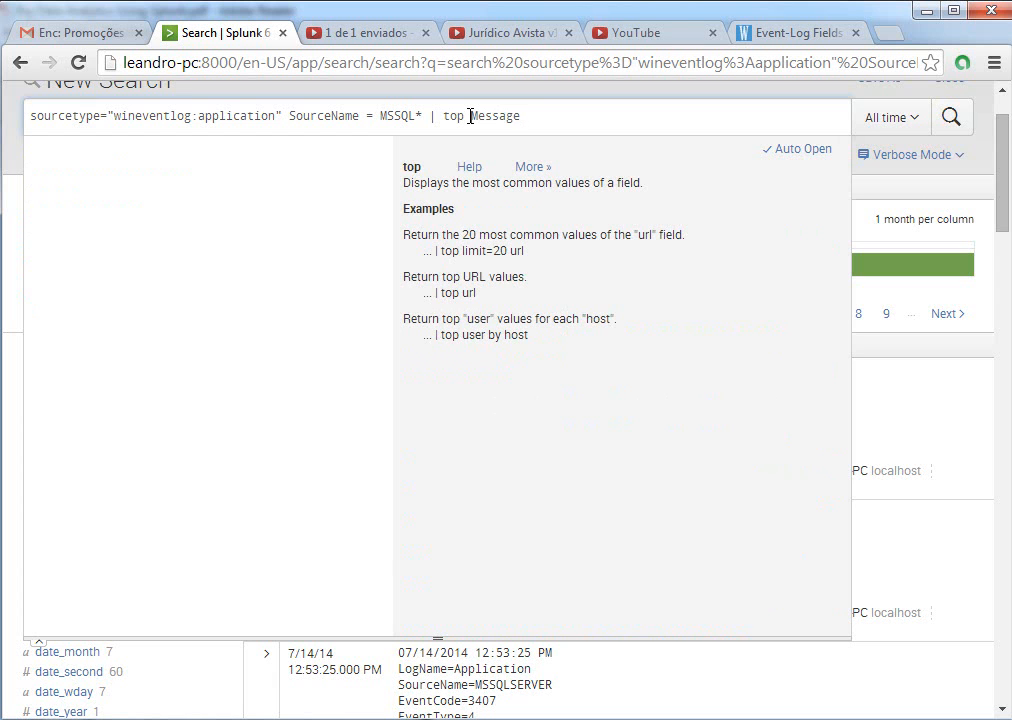
pyautogui.write('limit')
pyautogui.write('e')
pyautogui.press('BackSpace')
pyautogui.press('BackSpace')
pyautogui.write('= ')
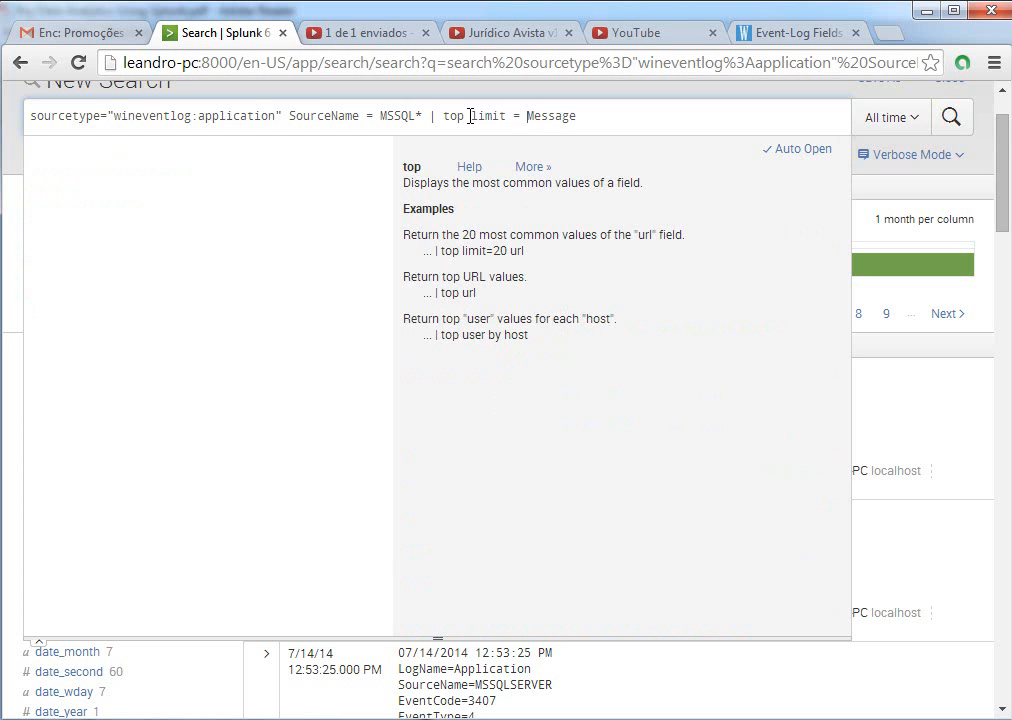
pyautogui.write('10')
pyautogui.press('BackSpace')
pyautogui.press('BackSpace')
pyautogui.press('Return')
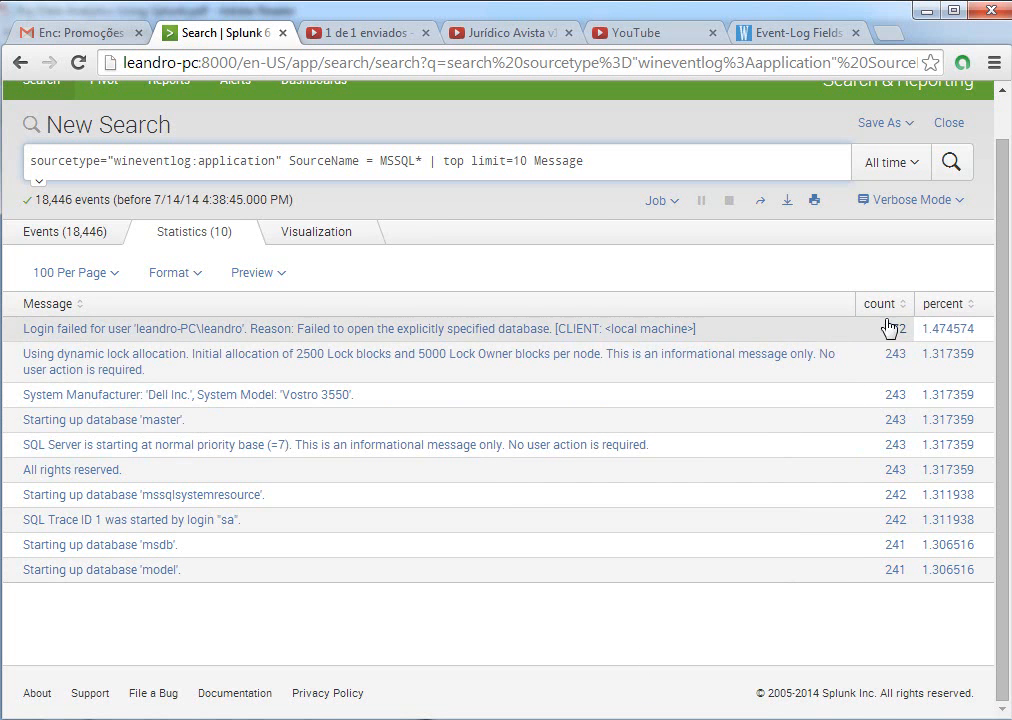
# Visualize the most common messages as a pie chart.
pyautogui.click(192, 280)
pyautogui.click(270, 273)
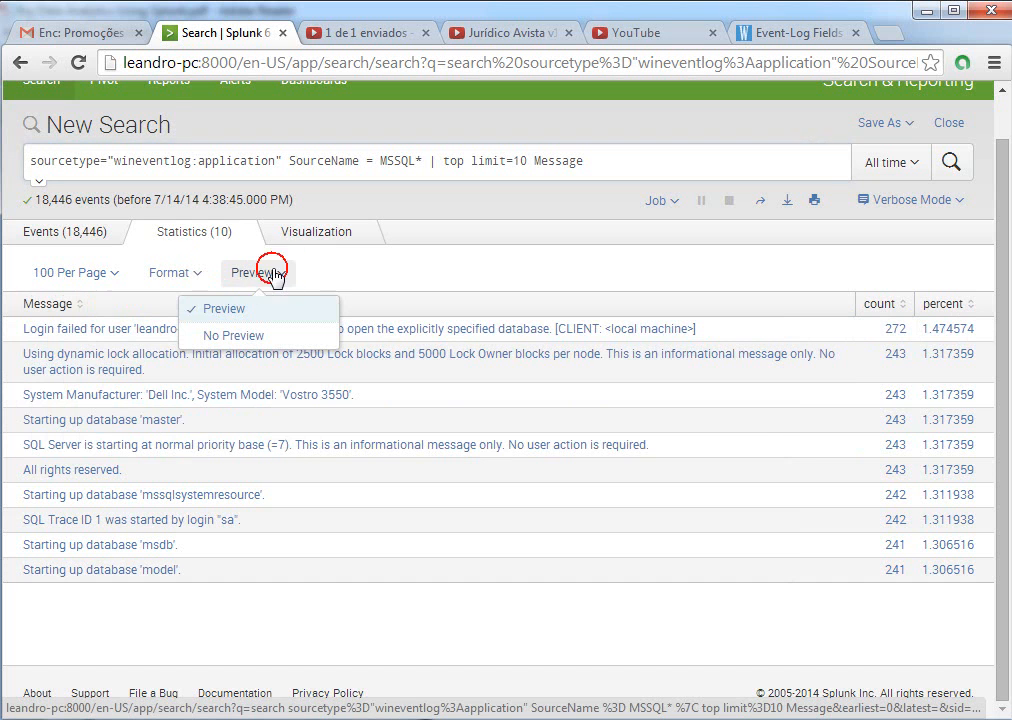
pyautogui.click(305, 250)
pyautogui.click(306, 238)
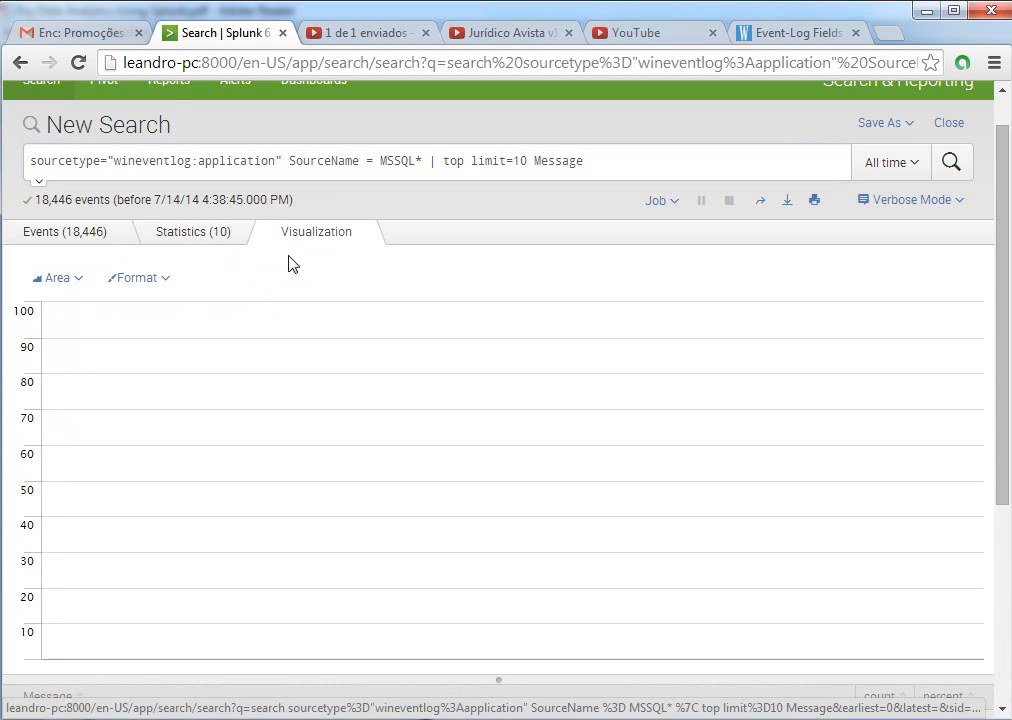
pyautogui.click(80, 286)
pyautogui.click(128, 436)
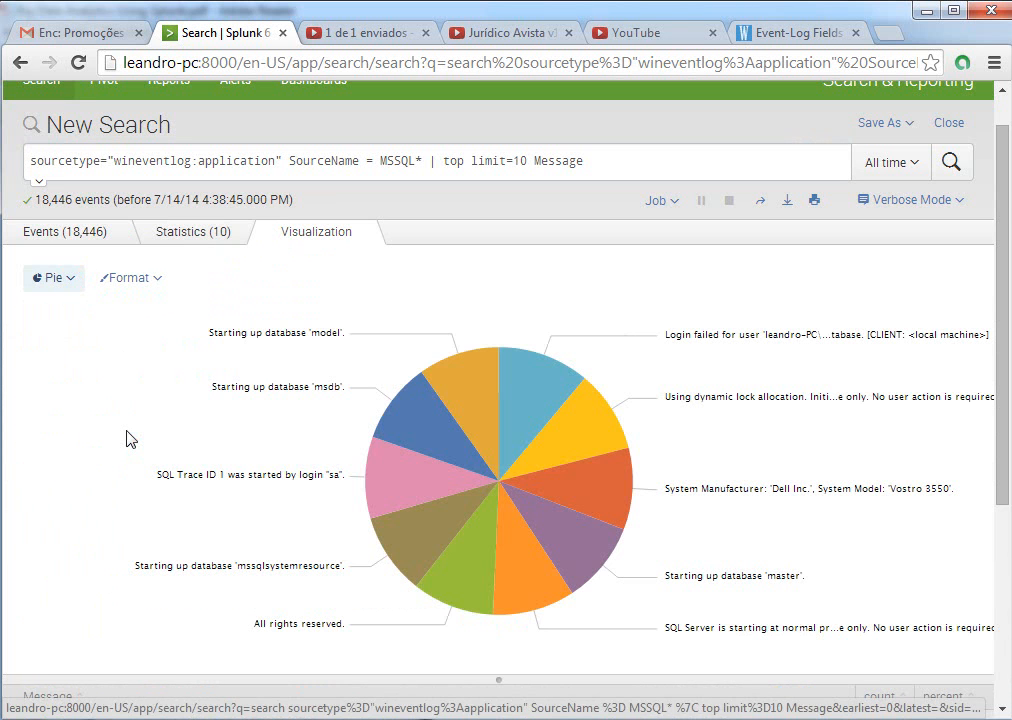
# Change the visualization of the most common messages to a bar chart.
pyautogui.moveTo(457, 611)
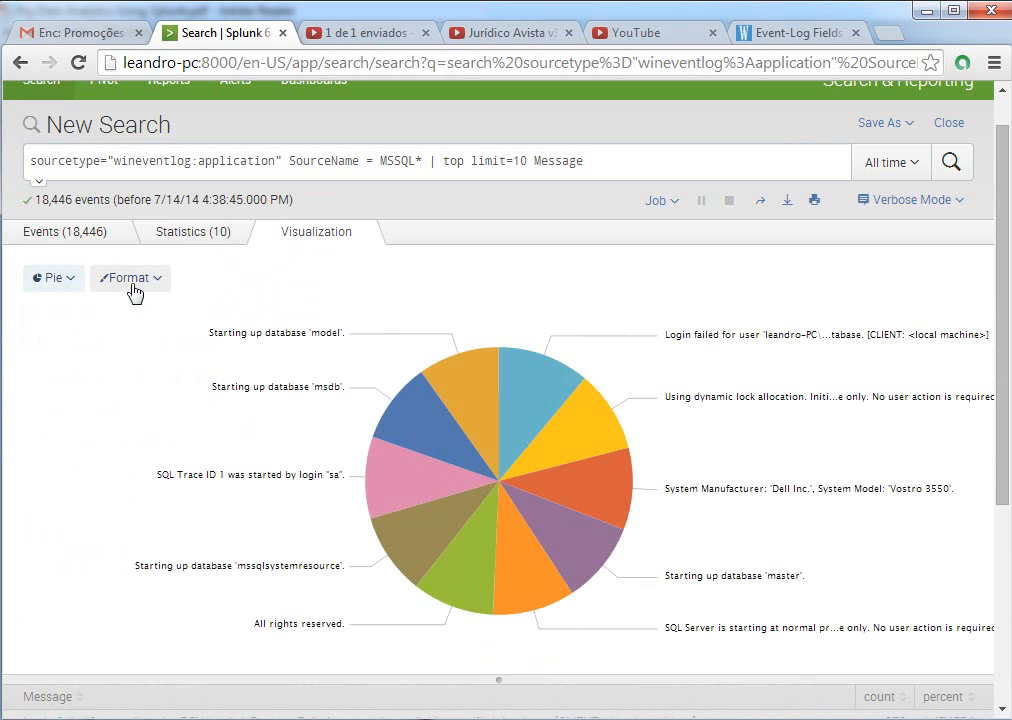
pyautogui.click(66, 285)
pyautogui.click(104, 396)
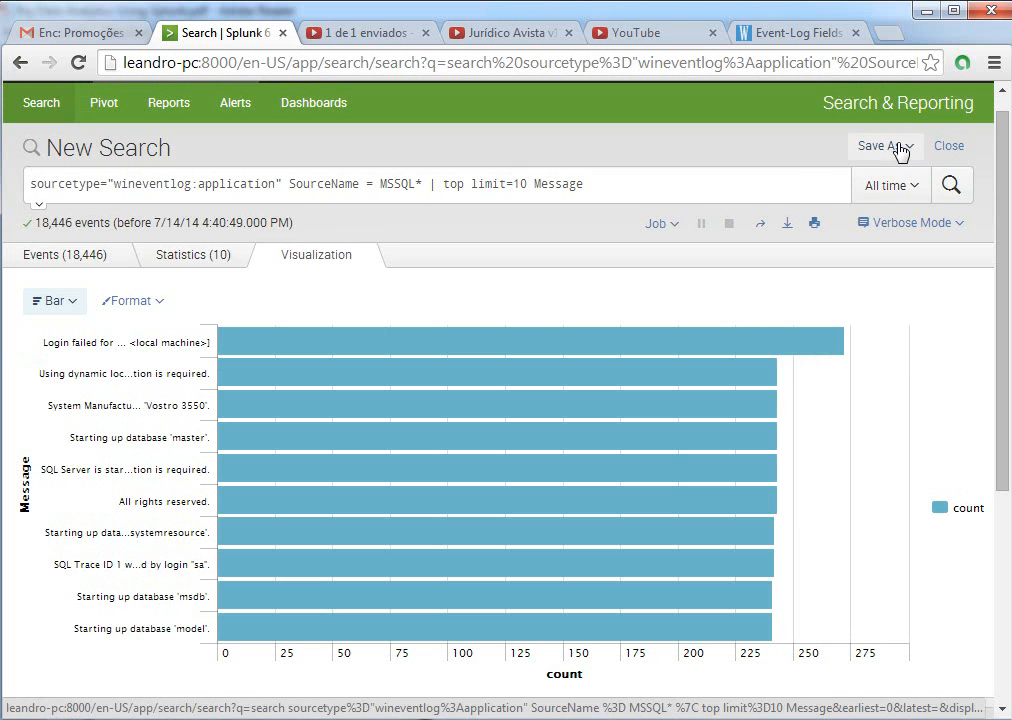
# Save the bar chart as a panel in a new private dashboard titled Teste and view that dashboard.
pyautogui.click(902, 152)
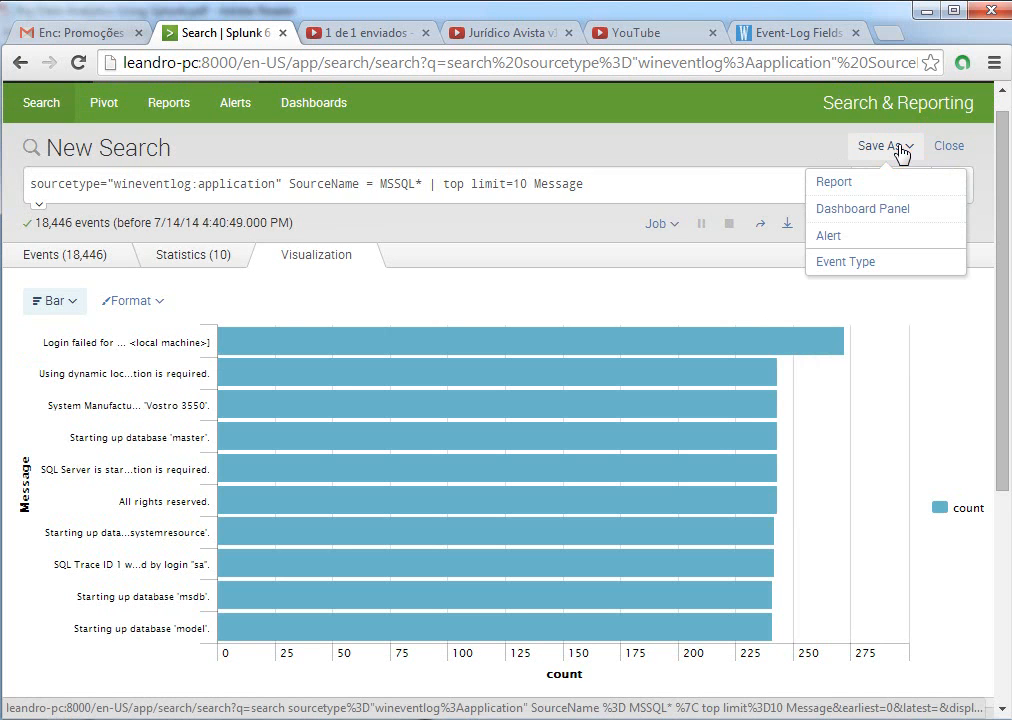
pyautogui.click(866, 215)
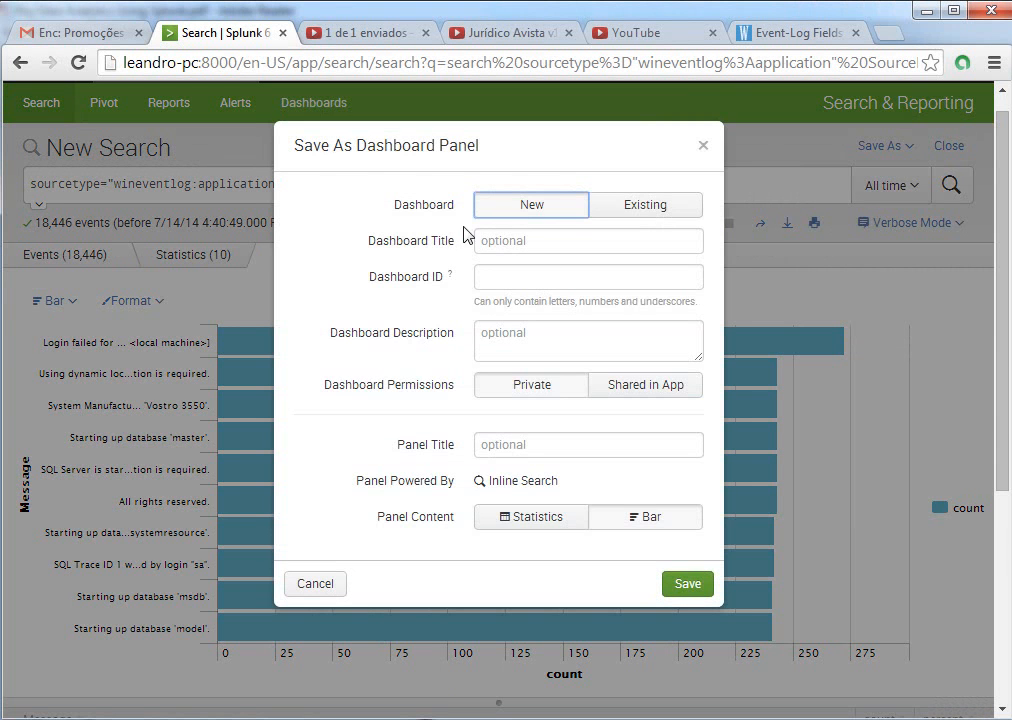
pyautogui.click(533, 240)
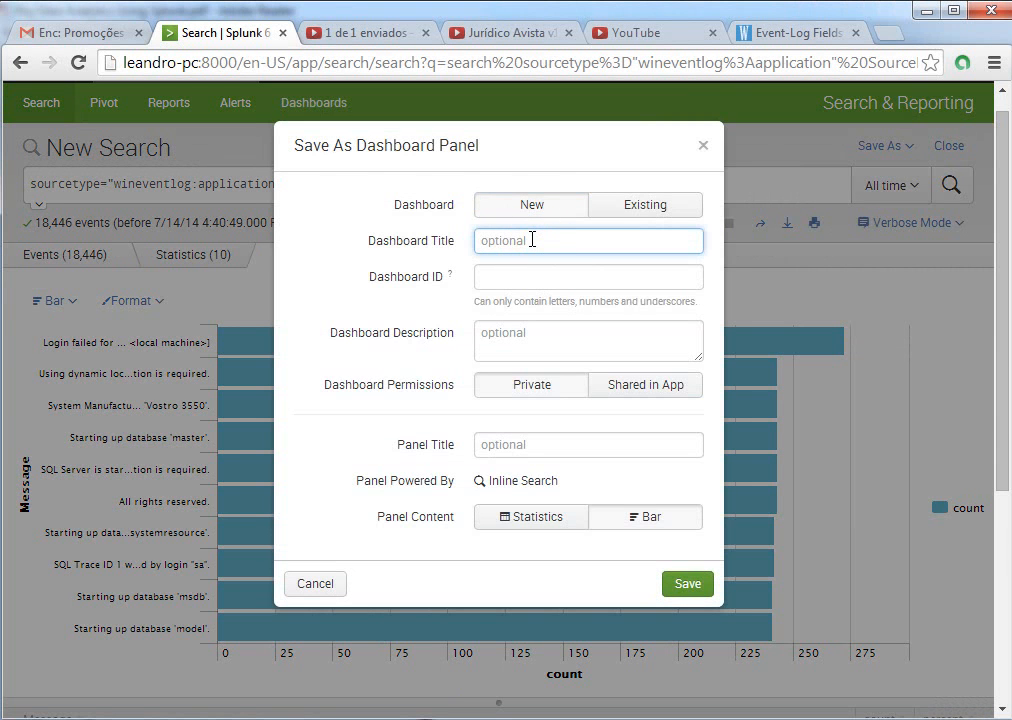
pyautogui.write('Teste')
pyautogui.moveTo(554, 480)
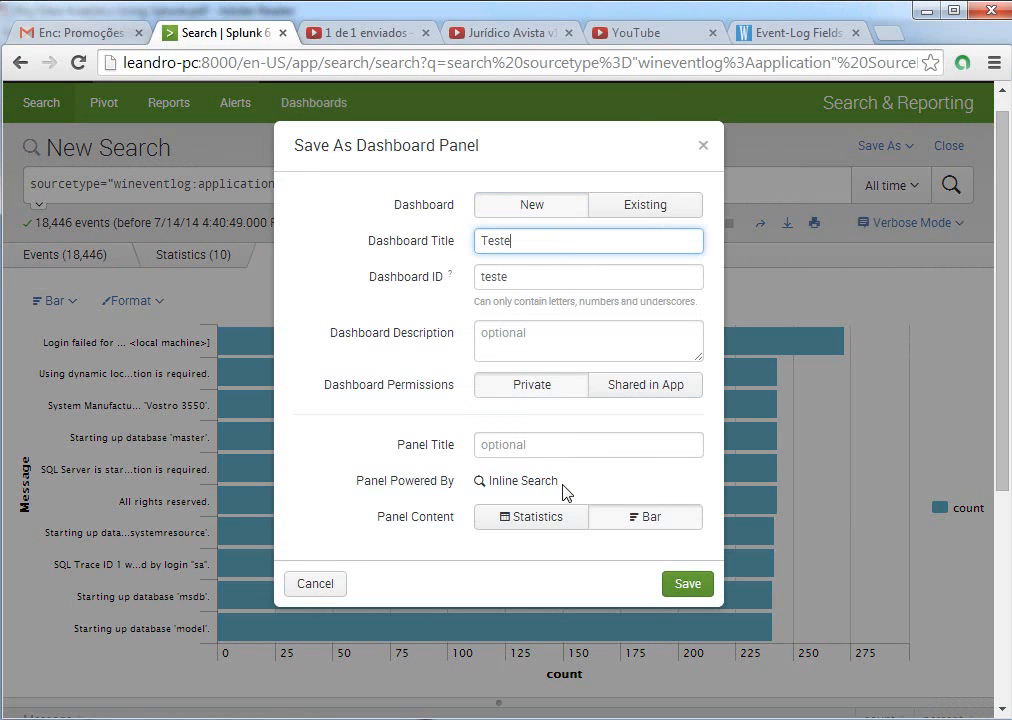
pyautogui.click(688, 585)
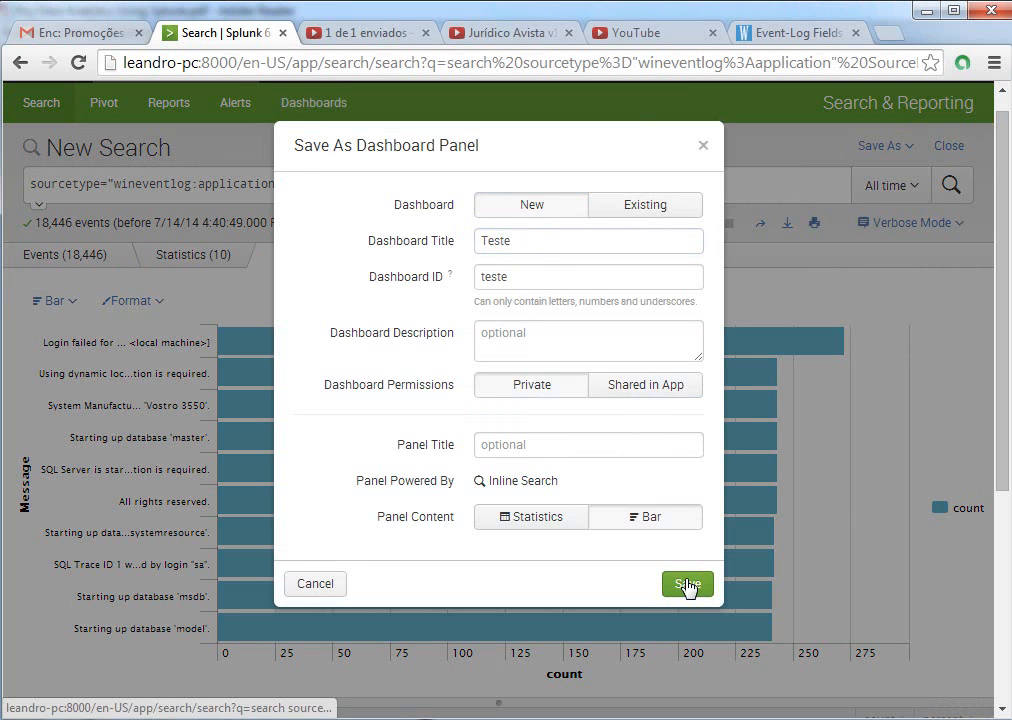
pyautogui.click(651, 273)
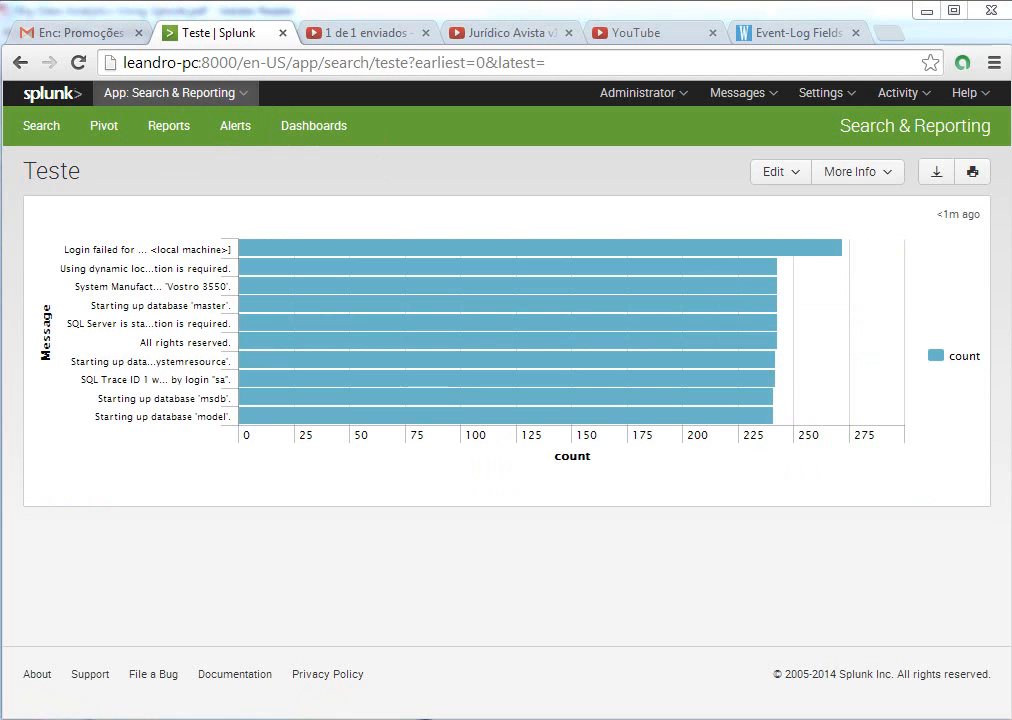
# Start a new search in Search & Reporting with the query sourcetype="WinEventLog:Application" SourceName = MSSQL* | top Message limit=10.
pyautogui.click(232, 93)
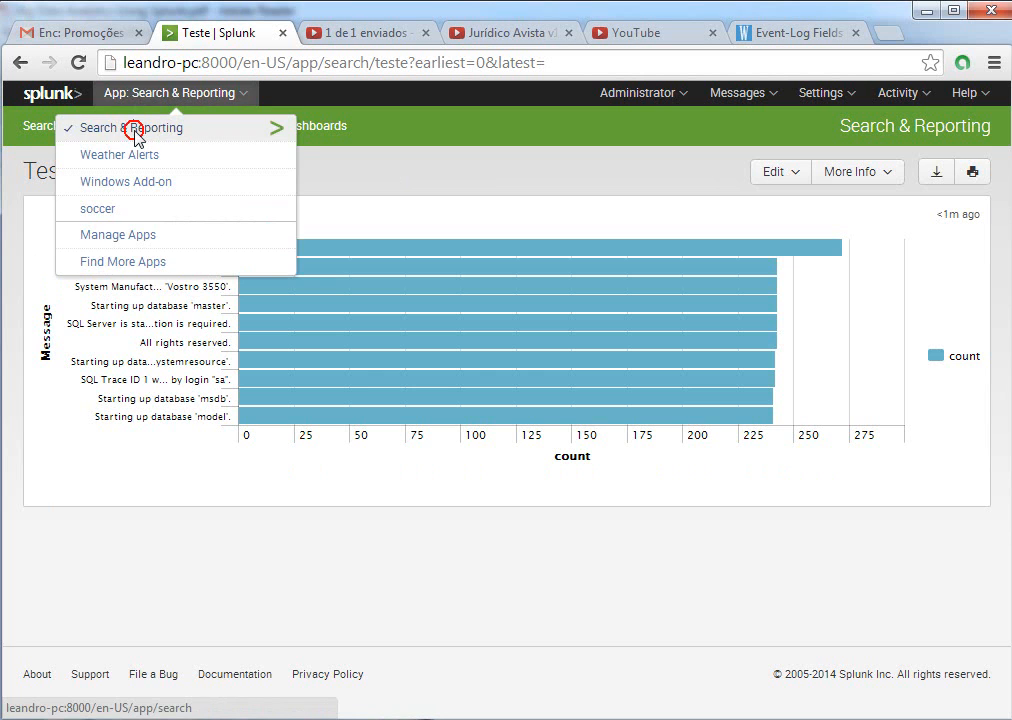
pyautogui.click(130, 129)
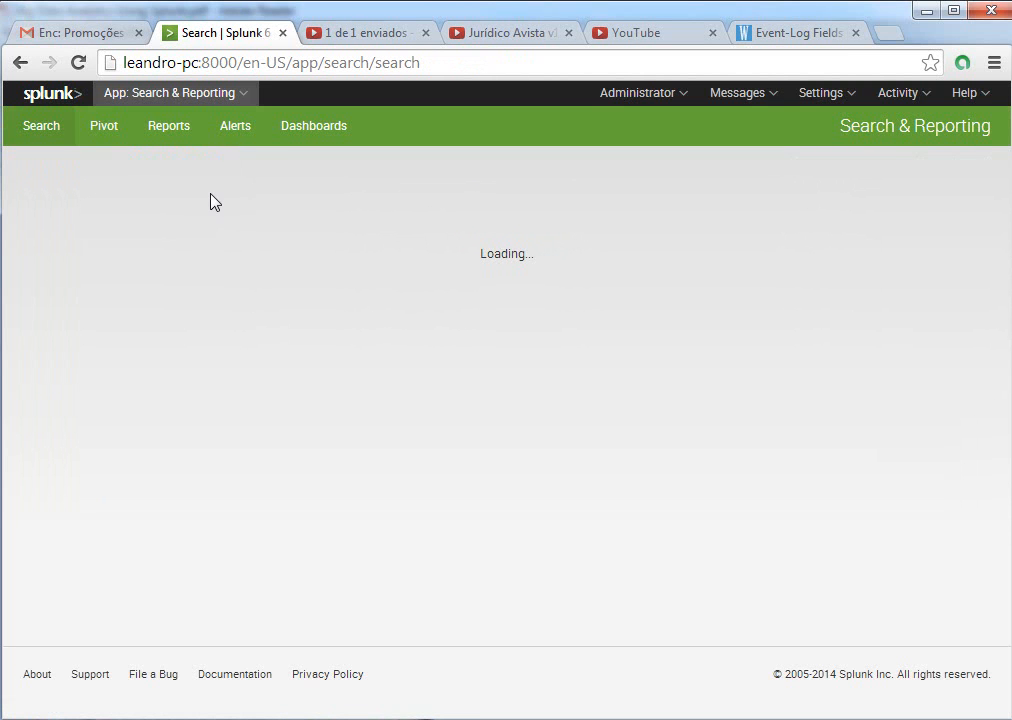
pyautogui.write('sourcetype="WinEventLog:Application" SourceName = MSSQL* | top Message limit=10')
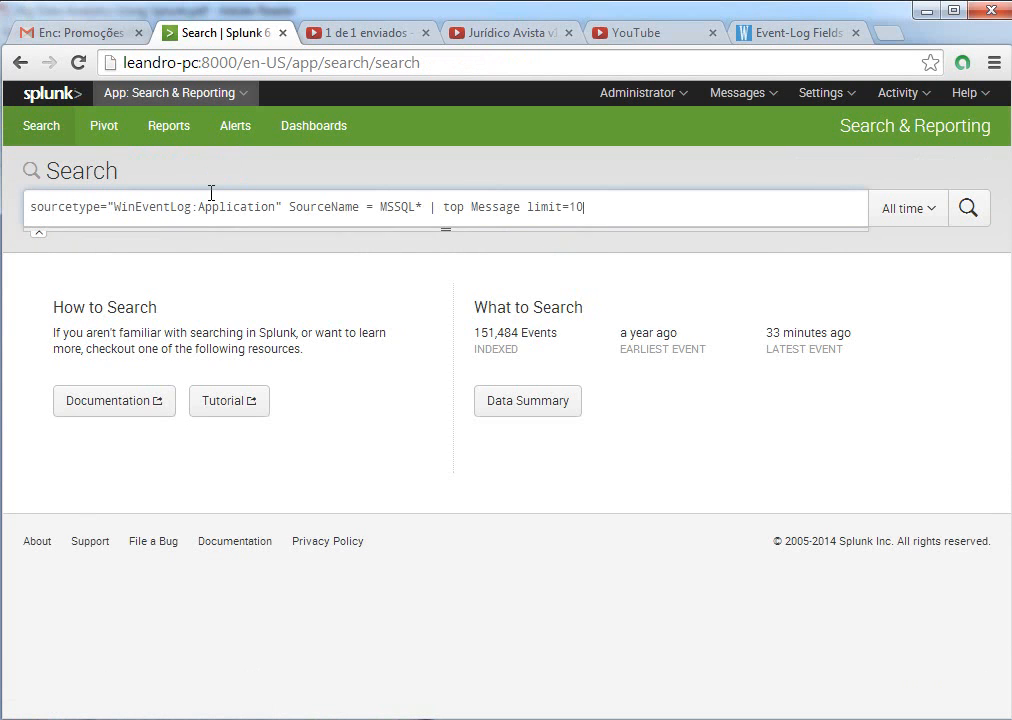
# Change the field evaluated by the top command in the query to SourceName.
pyautogui.press('Left')
pyautogui.press('Left')
pyautogui.press('Left')
pyautogui.press('Left')
pyautogui.press('Left')
pyautogui.press('Left')
pyautogui.press('Left')
pyautogui.press('Left')
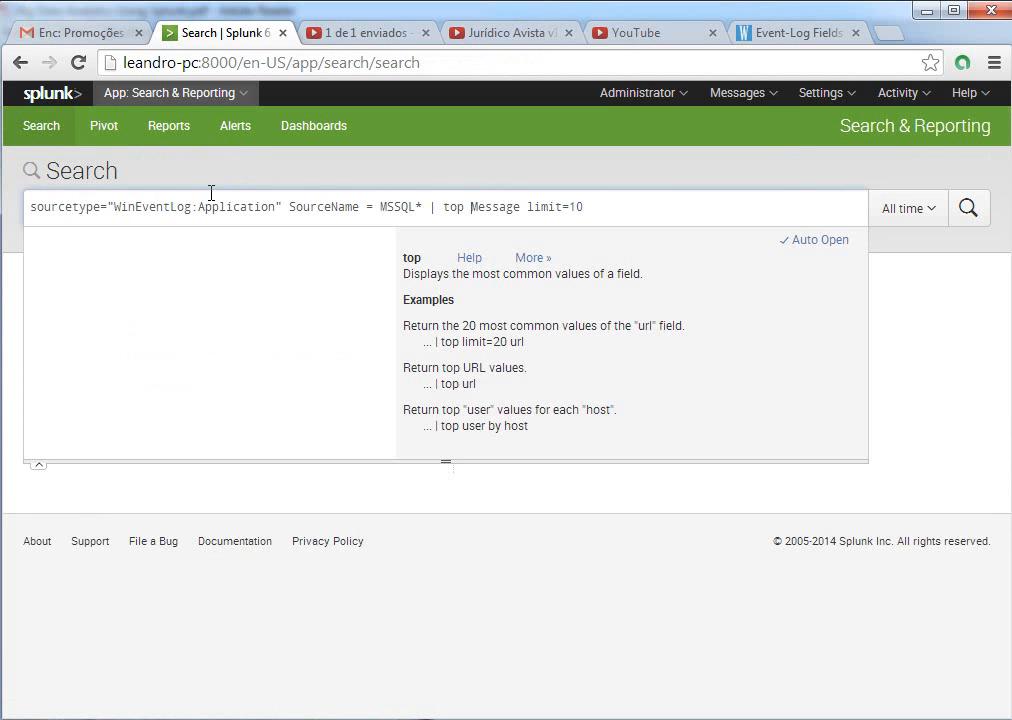
pyautogui.hotkey('ctrl', 'shift', 'Right')
pyautogui.write('Source')
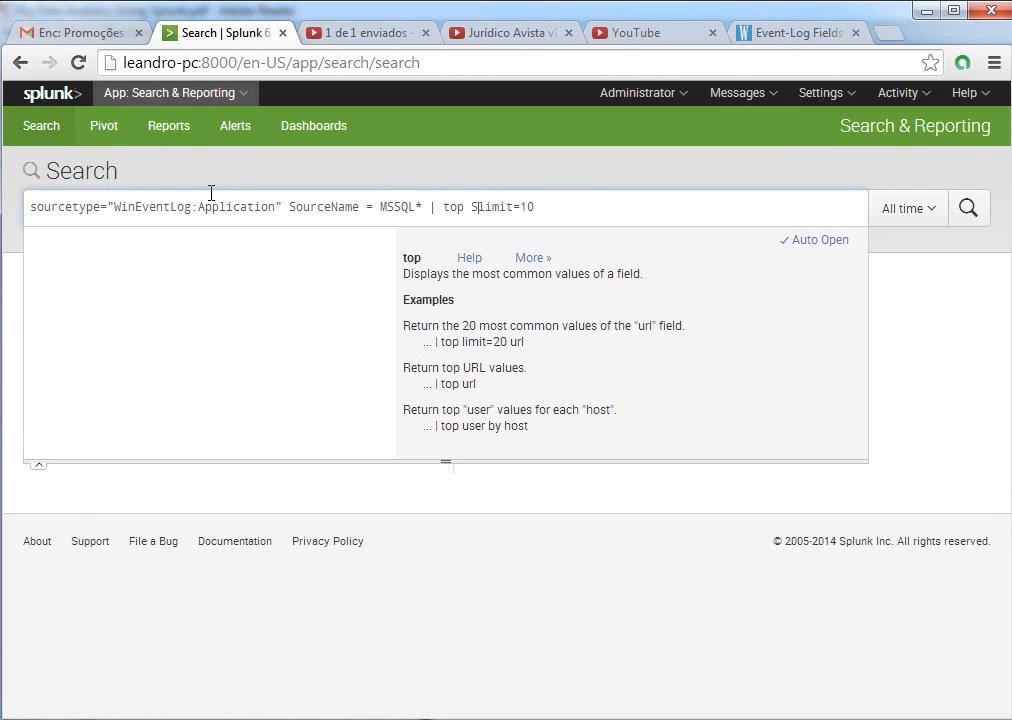
pyautogui.write('Name')
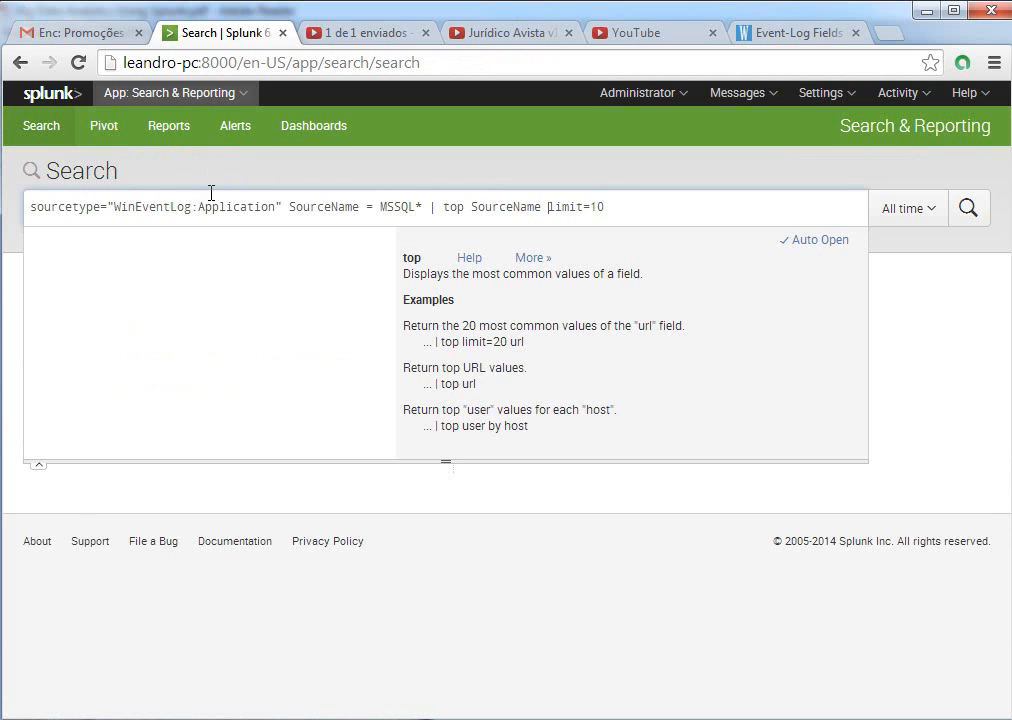
# Change the source filter to SourceName != MSSQL* and run the search for the ten most common other sources.
pyautogui.hotkey('ctrl', 'shift', 'Left')
pyautogui.hotkey('ctrl', 'shift', 'Left')
pyautogui.hotkey('ctrl', 'Left')
pyautogui.hotkey('ctrl', 'Left')
pyautogui.write('!')
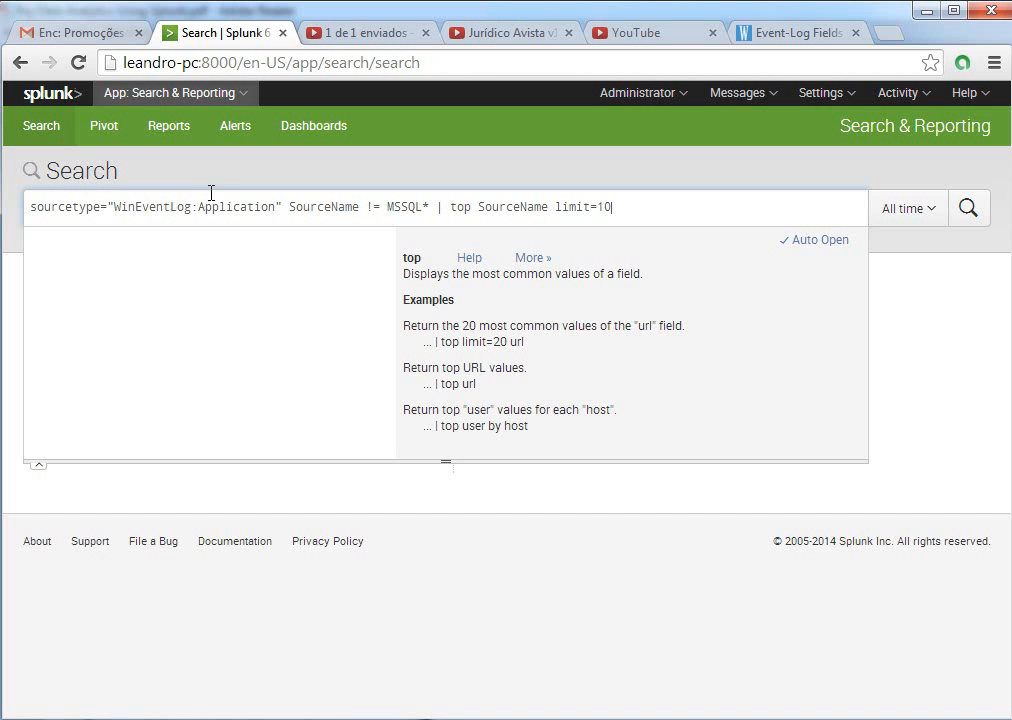
pyautogui.press('Return')
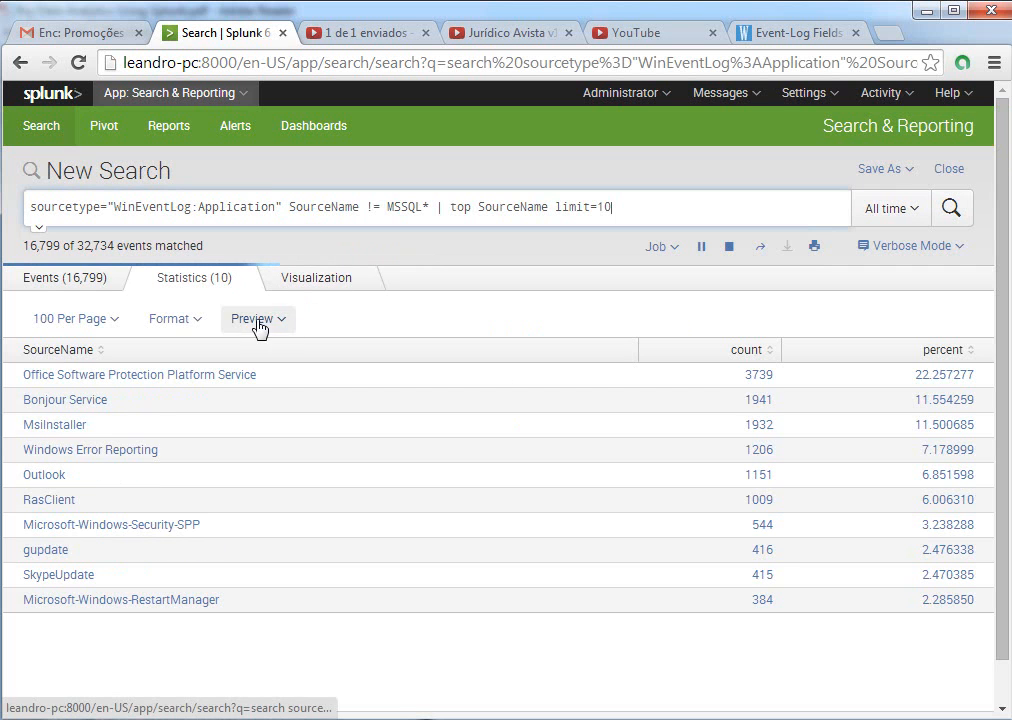
# Visualize the most common event sources as a pie chart.
pyautogui.click(279, 291)
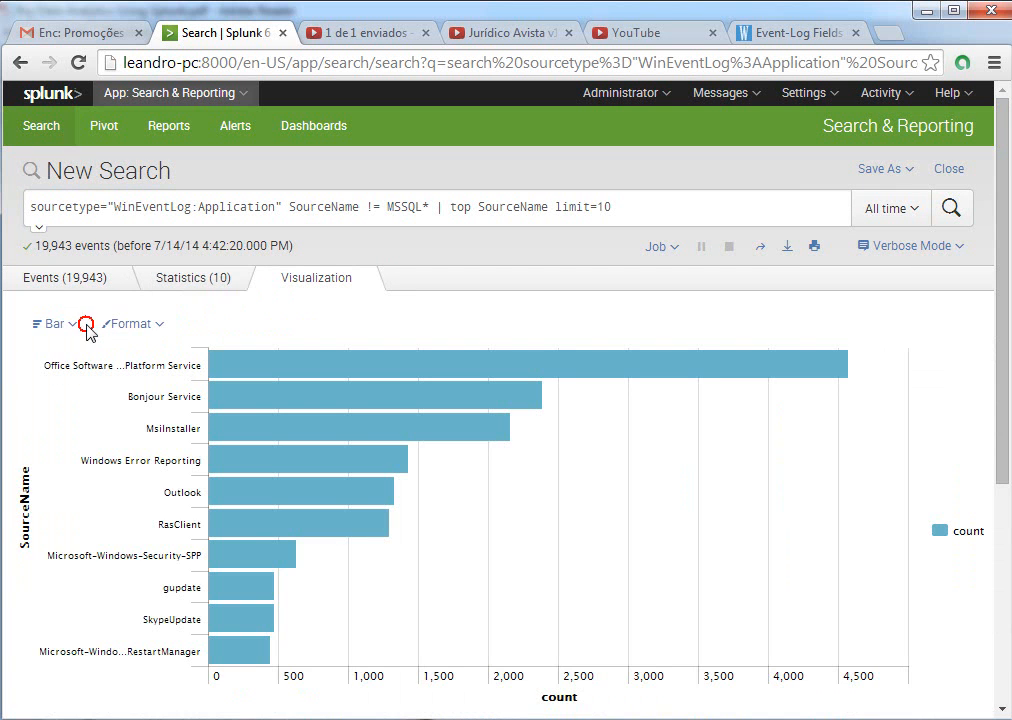
pyautogui.click(78, 327)
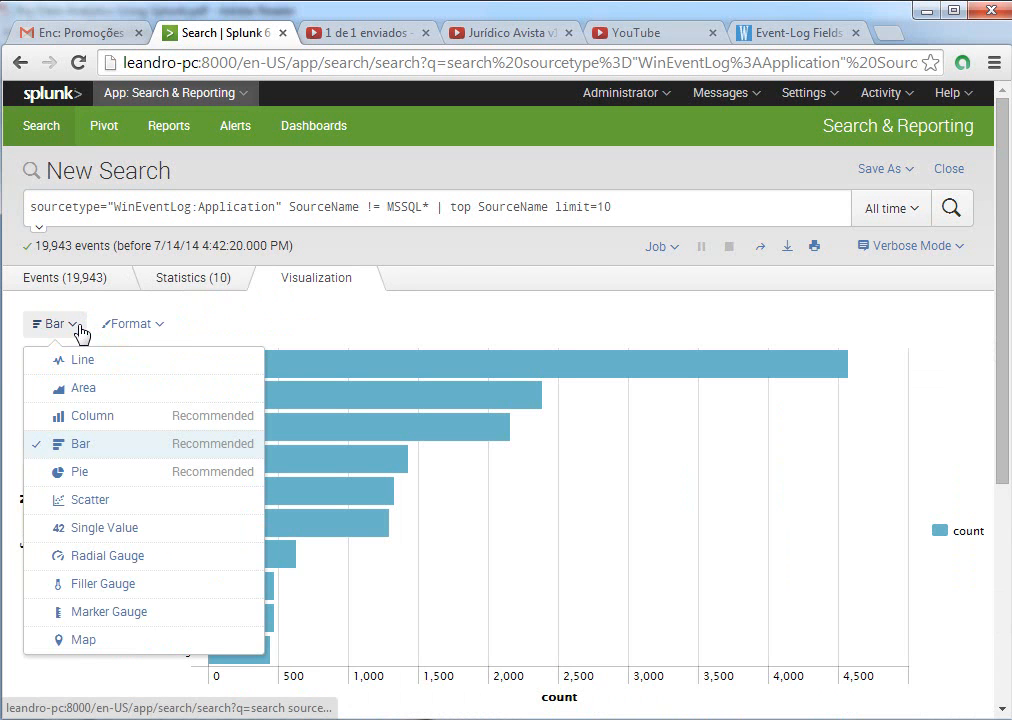
pyautogui.click(90, 465)
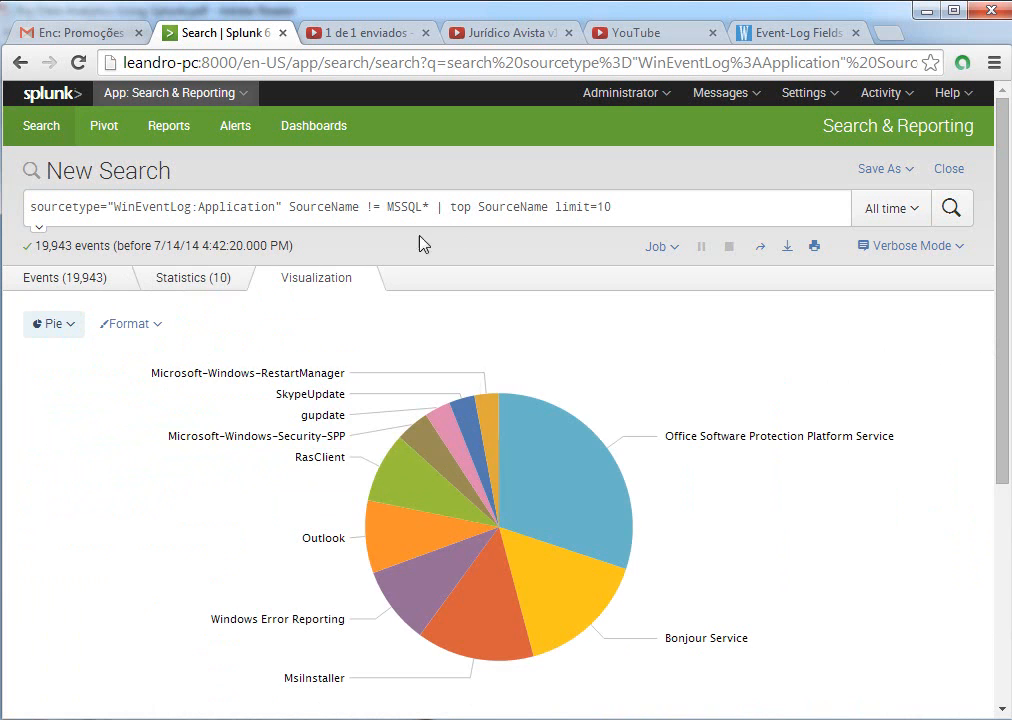
# Reduce the top SourceName limit to 5 and rerun the search.
pyautogui.doubleClick(605, 207)
pyautogui.write('5')
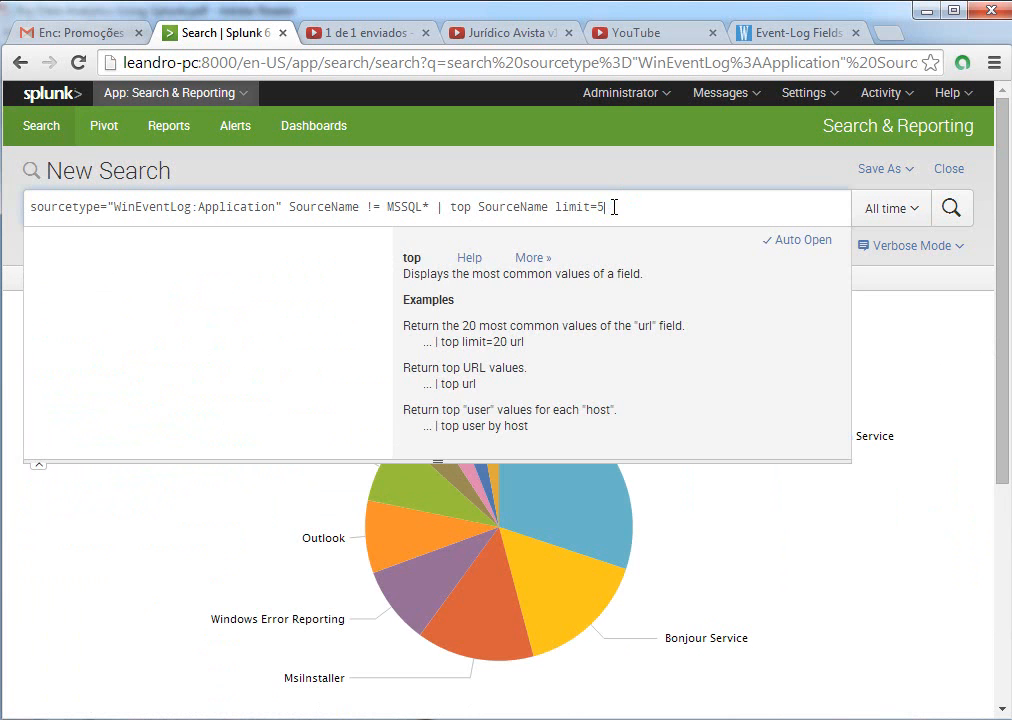
pyautogui.press('Return')
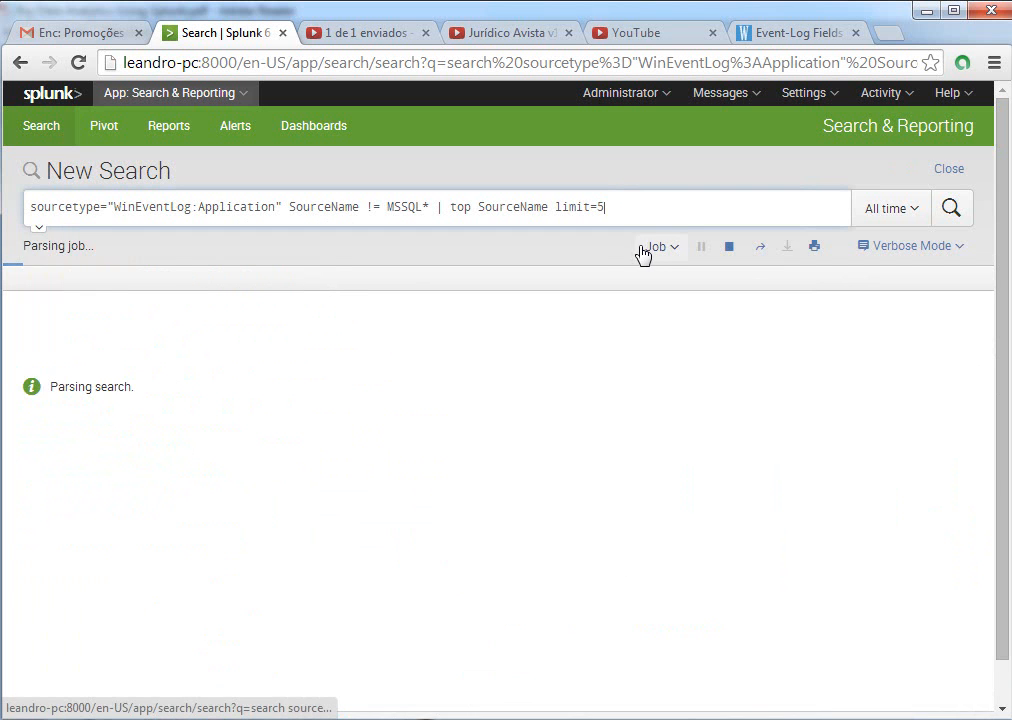
pyautogui.moveTo(1001, 320); pyautogui.dragTo(980, 242)
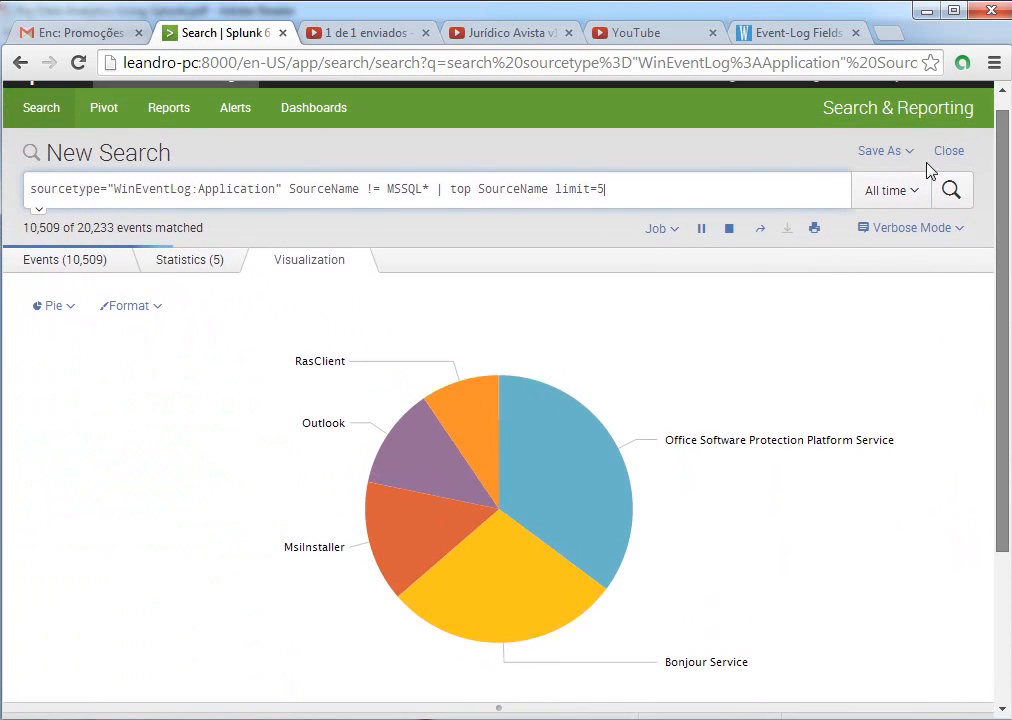
pyautogui.click(906, 153)
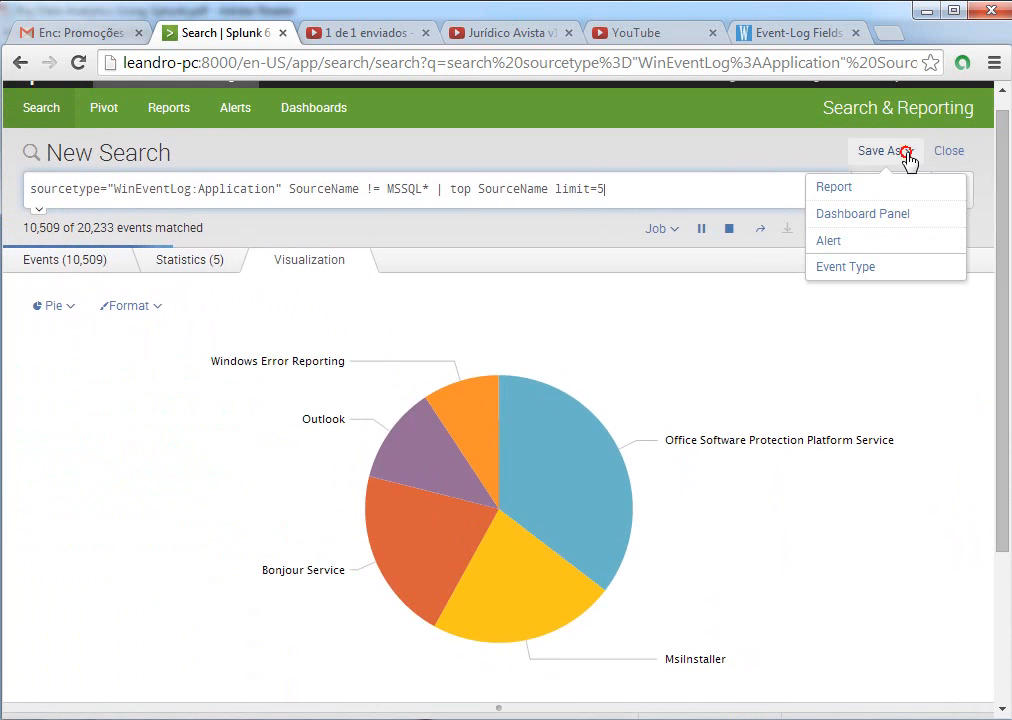
pyautogui.click(861, 190)
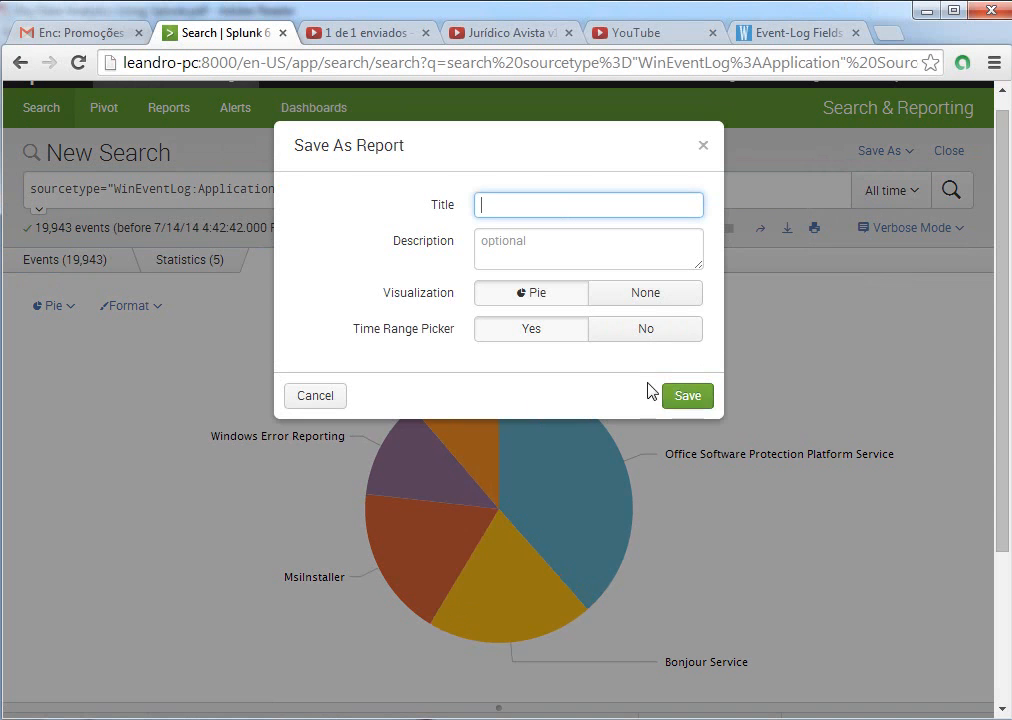
pyautogui.click(318, 398)
# Save the pie chart as a panel titled Top 5 in the existing Teste dashboard and view that dashboard.
pyautogui.click(900, 156)
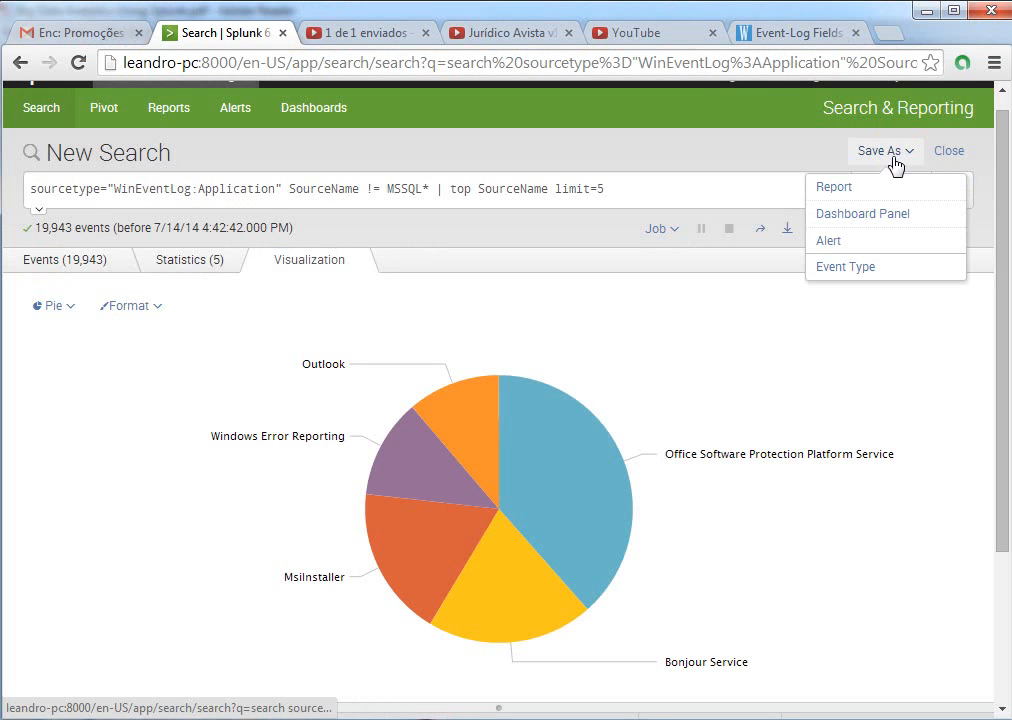
pyautogui.click(890, 218)
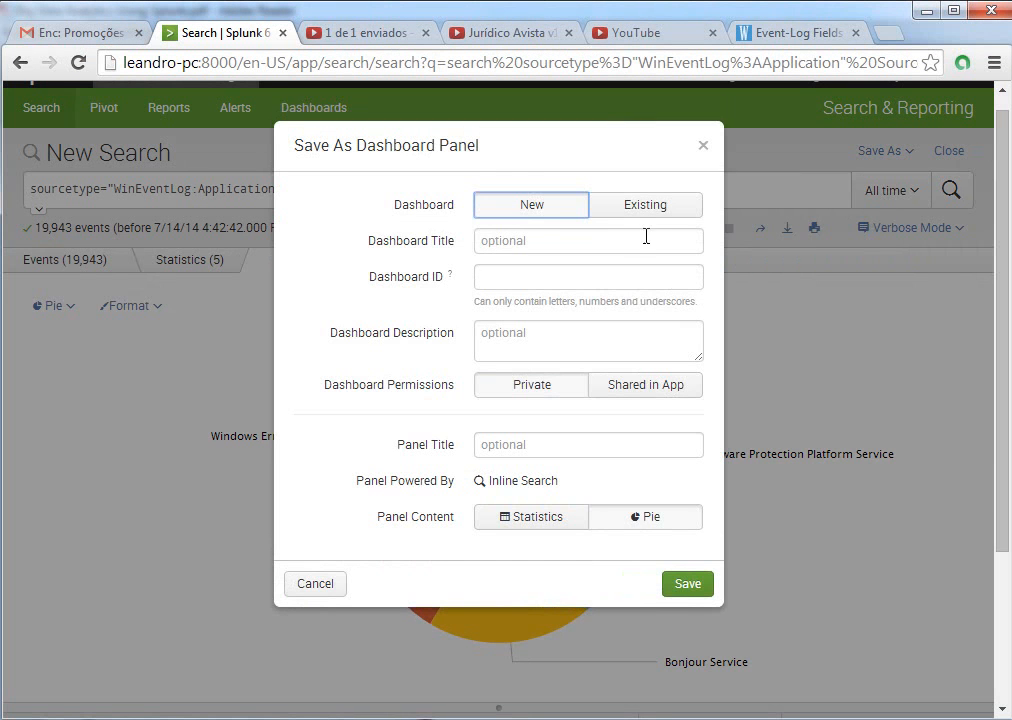
pyautogui.click(636, 205)
pyautogui.click(627, 243)
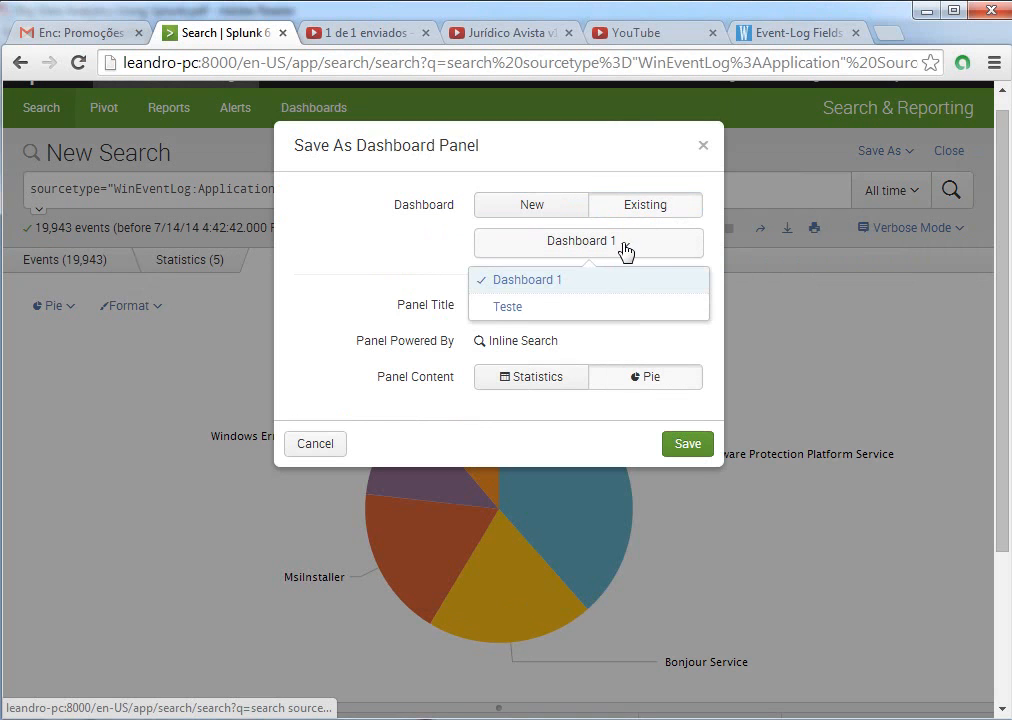
pyautogui.click(507, 308)
pyautogui.click(544, 305)
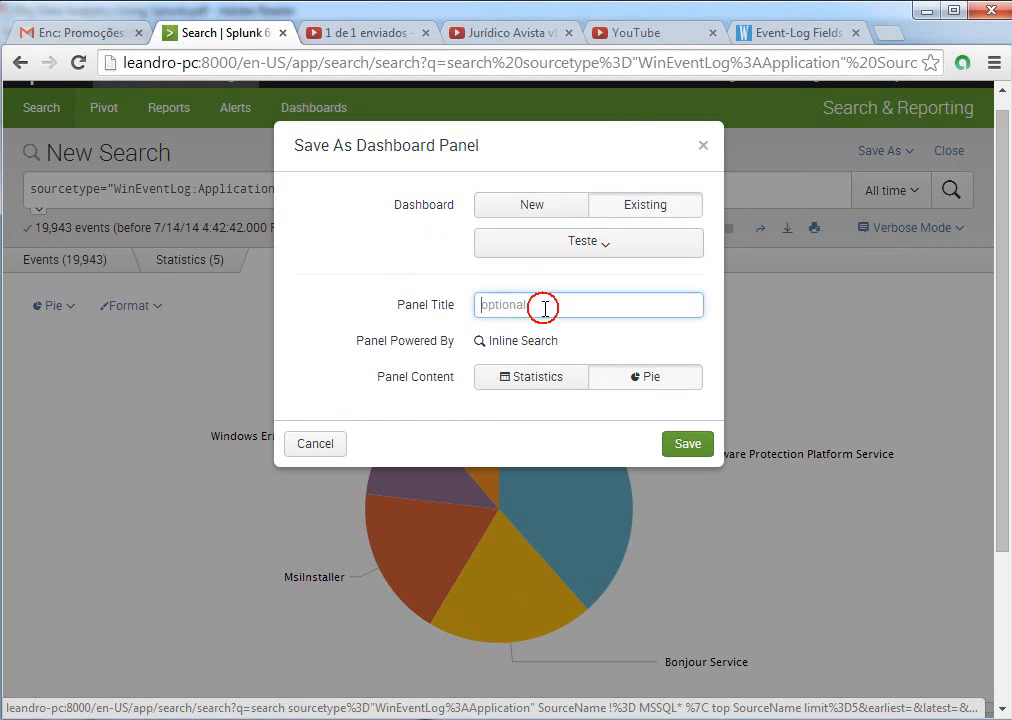
pyautogui.write('Top 5')
pyautogui.click(686, 444)
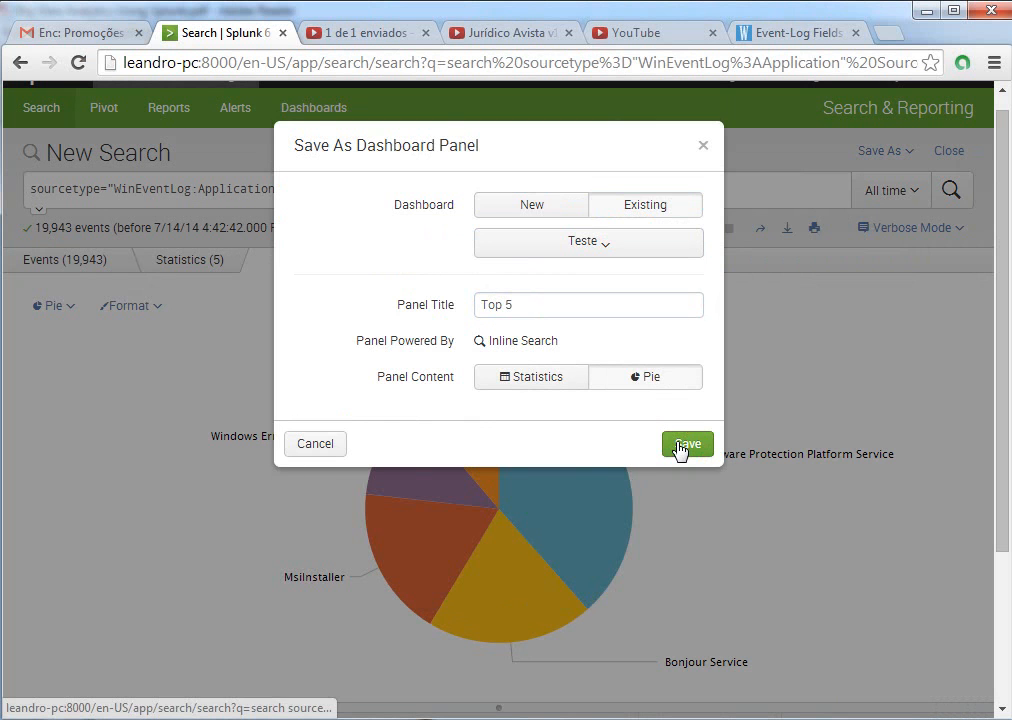
pyautogui.click(660, 281)
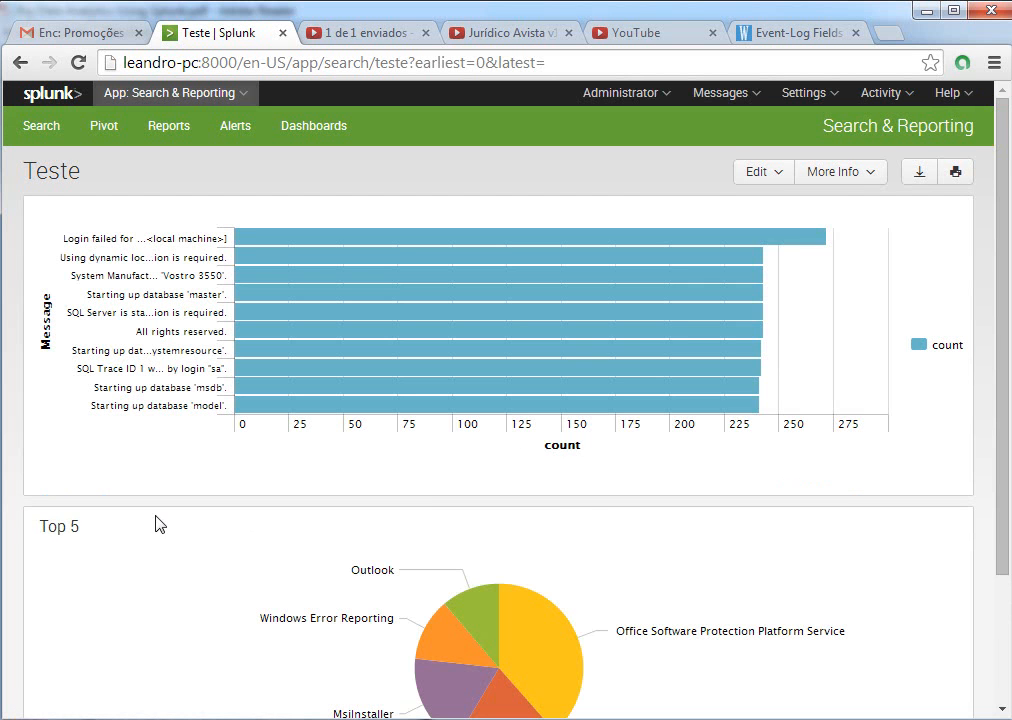
# Look at the XML source of the Teste dashboard and leave it without saving.
pyautogui.click(766, 172)
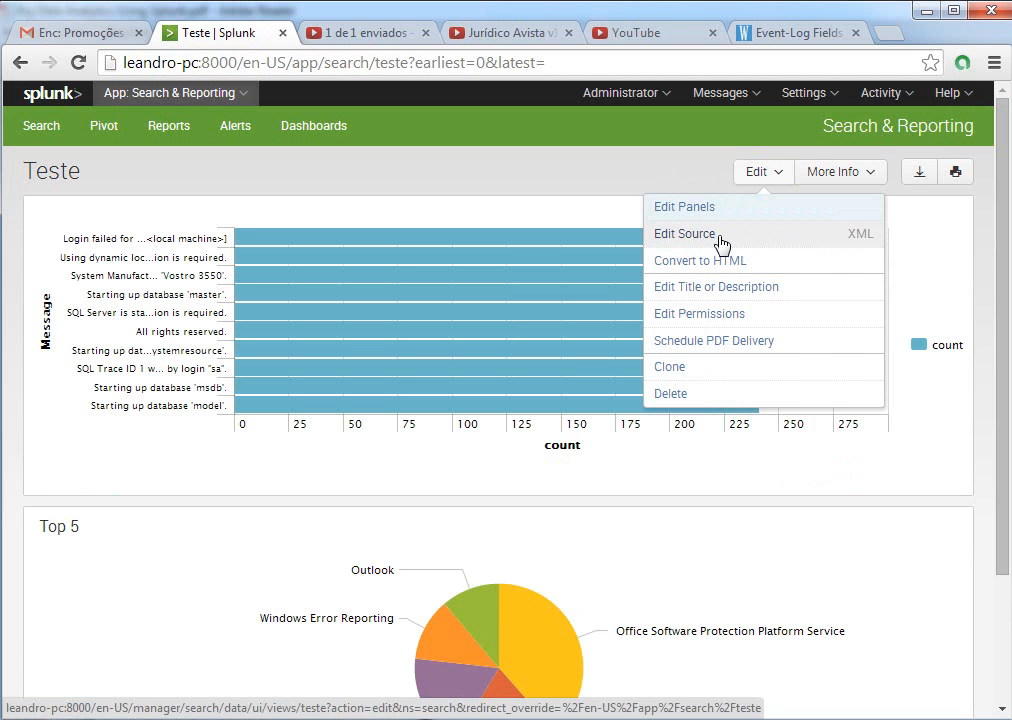
pyautogui.click(719, 236)
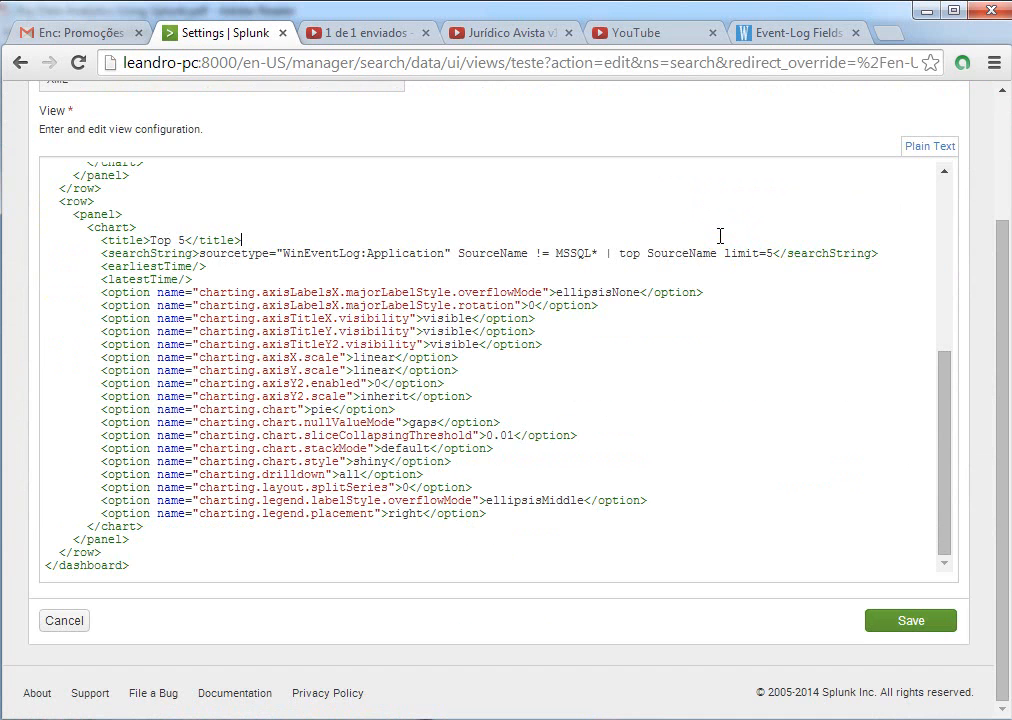
pyautogui.click(60, 622)
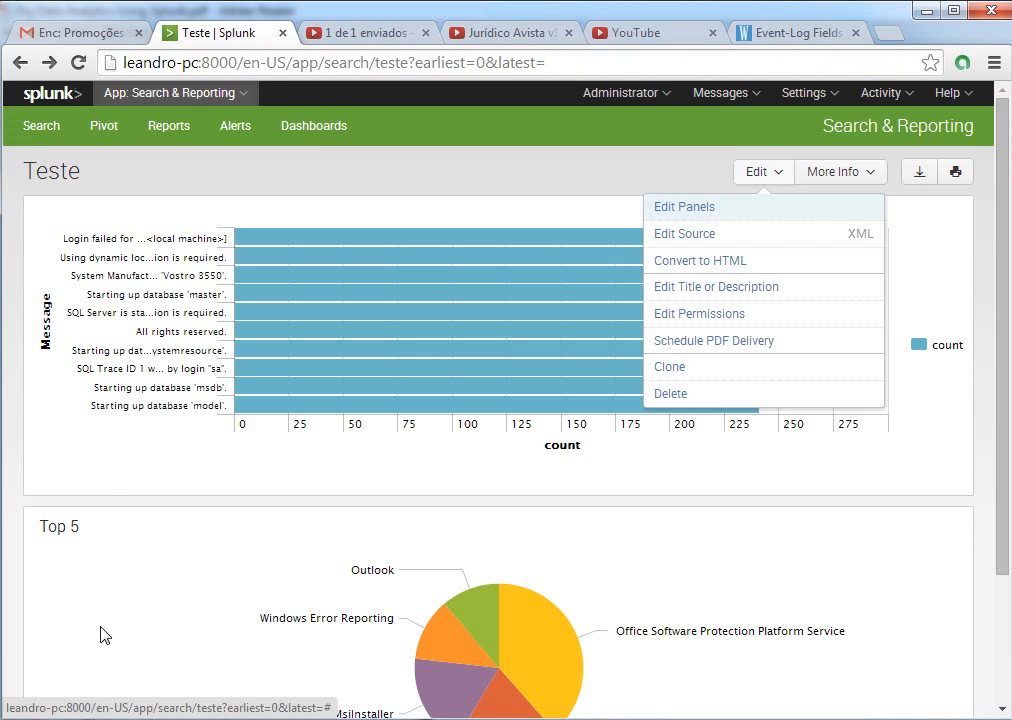
# Edit the dashboard's panels to place the Top 5 pie chart to the left of the bar chart in one row, and finish editing.
pyautogui.click(684, 207)
pyautogui.moveTo(235, 587); pyautogui.dragTo(212, 236)
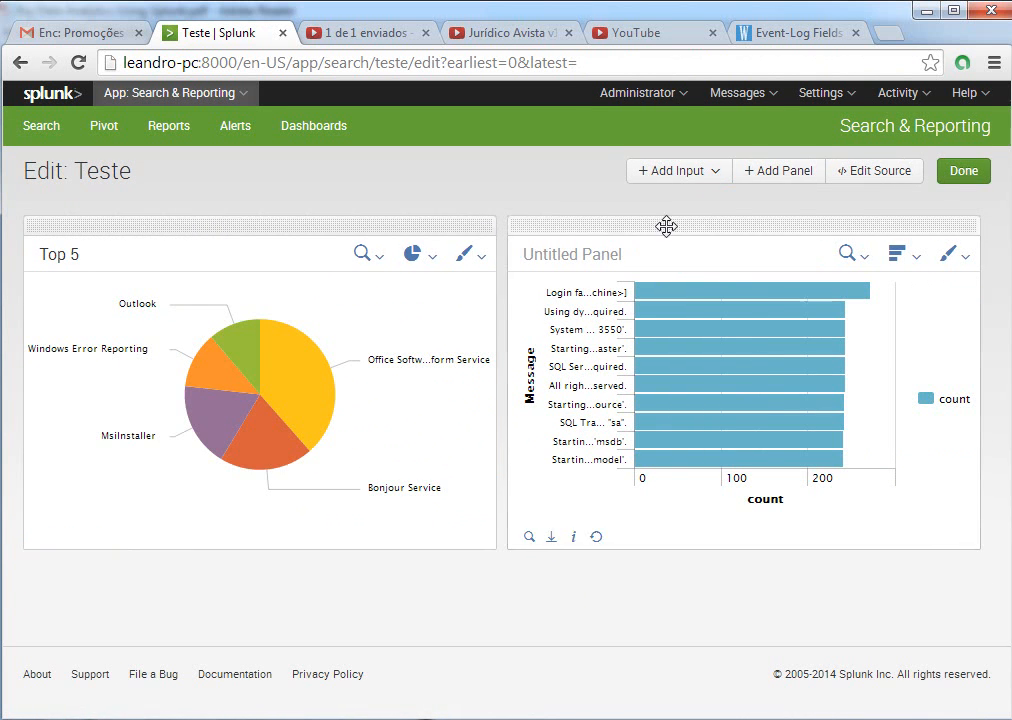
pyautogui.click(962, 172)
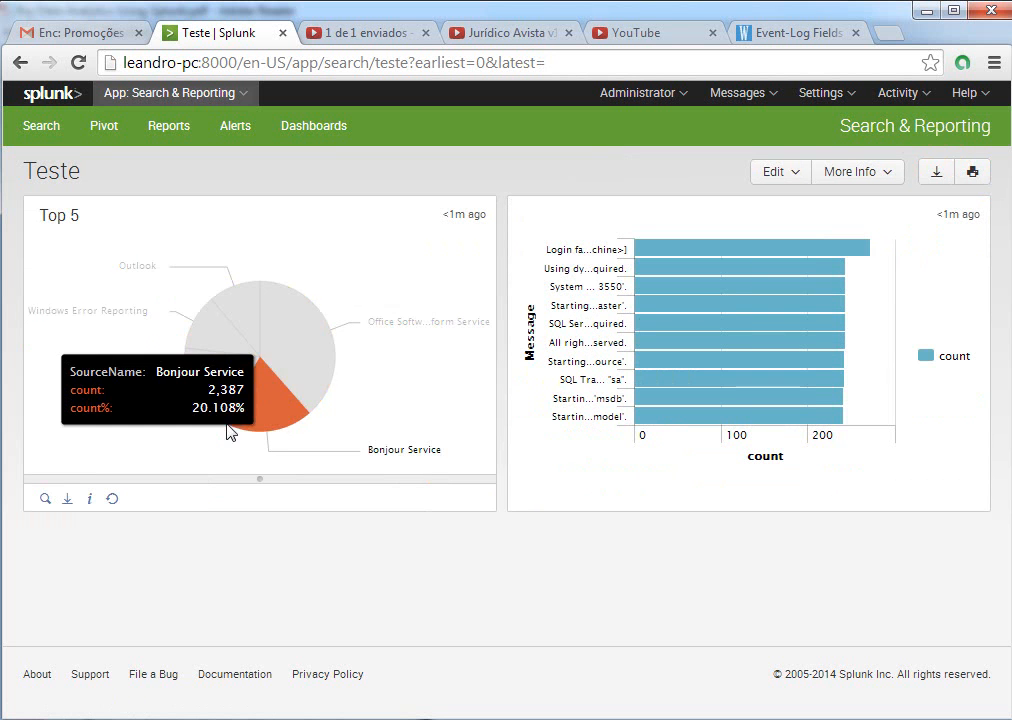
pyautogui.moveTo(313, 400)
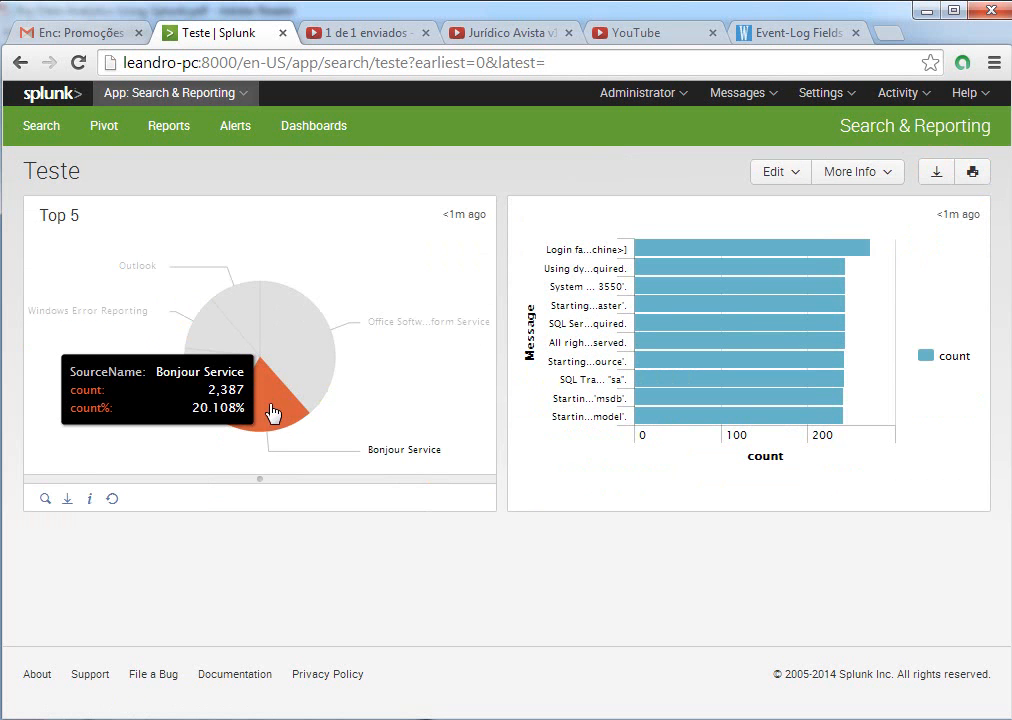